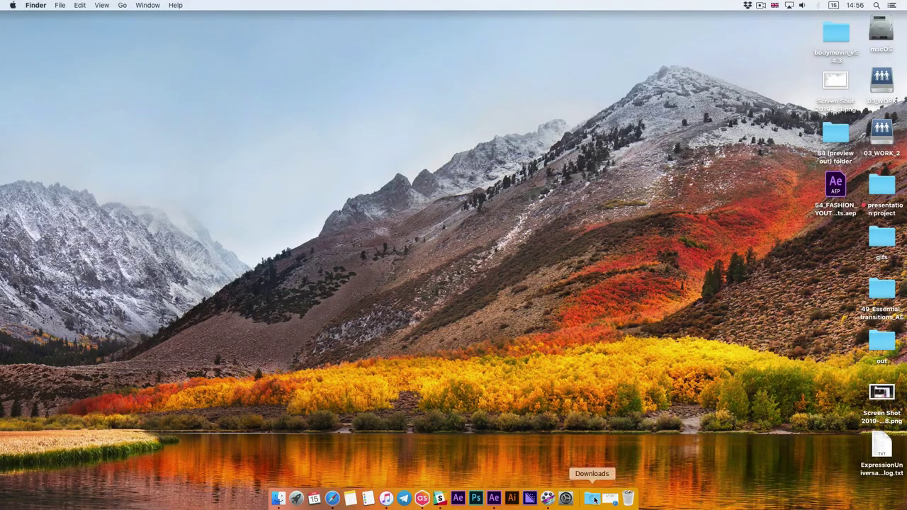
Open preview.html from 54_fashion_youtube's 04_Compositions_Preview folder in Downloads.
left_click(594, 500)
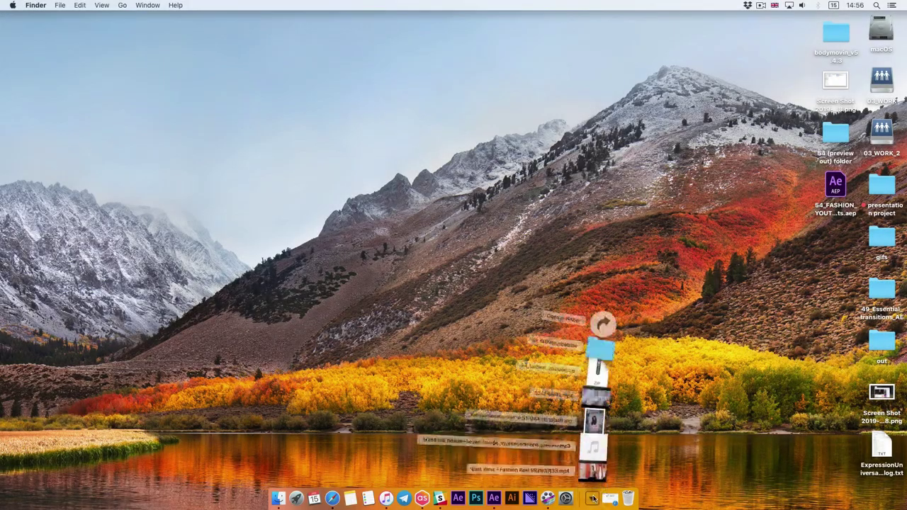
left_click(610, 284)
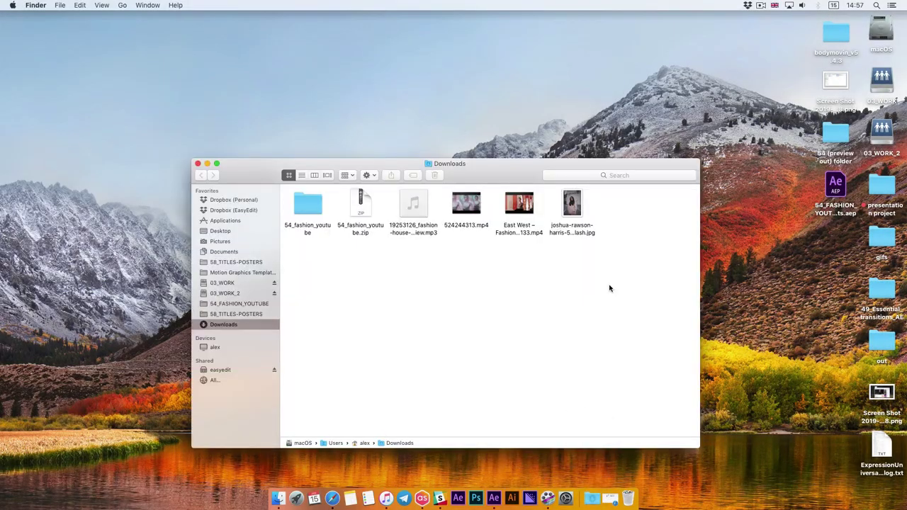
left_click(365, 198)
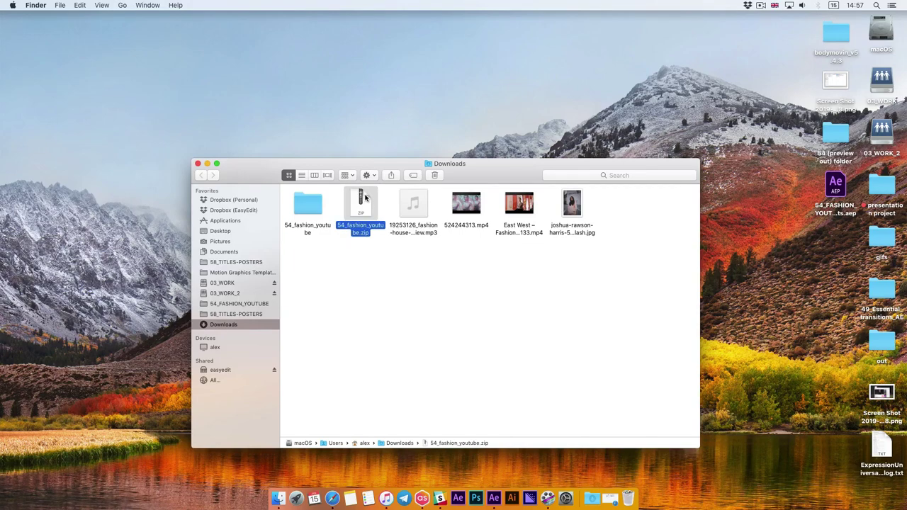
left_click(309, 201)
double_click(301, 203)
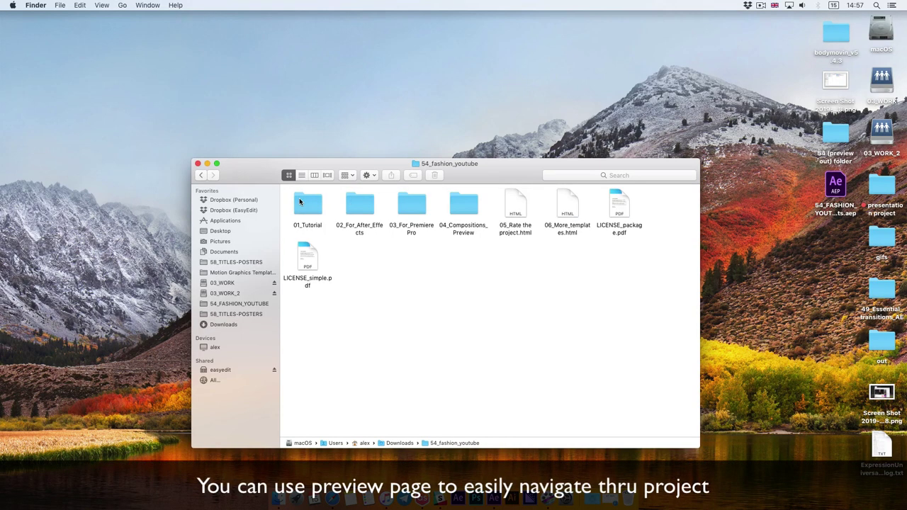
left_click(301, 175)
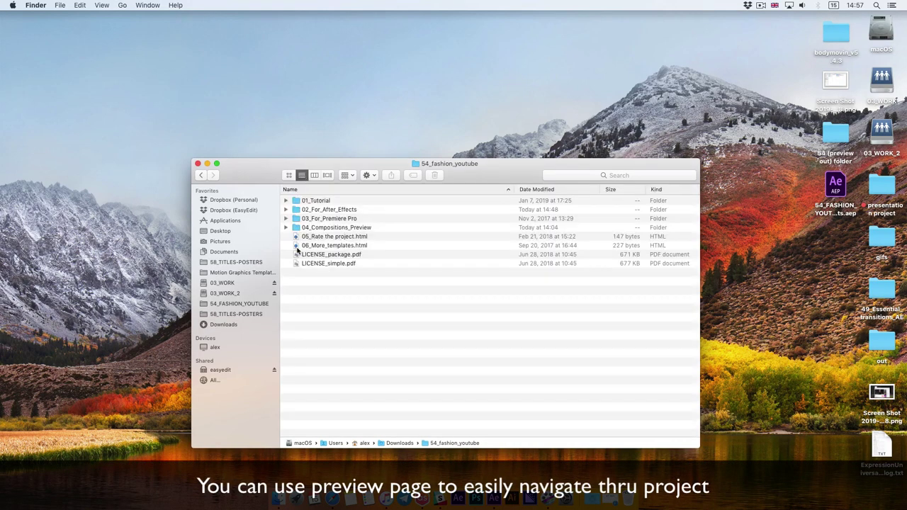
left_click(286, 228)
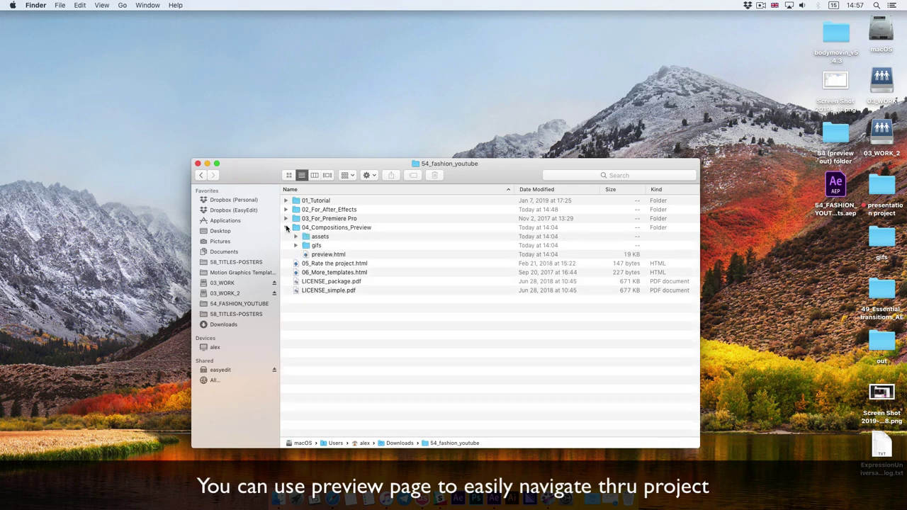
left_click(332, 255)
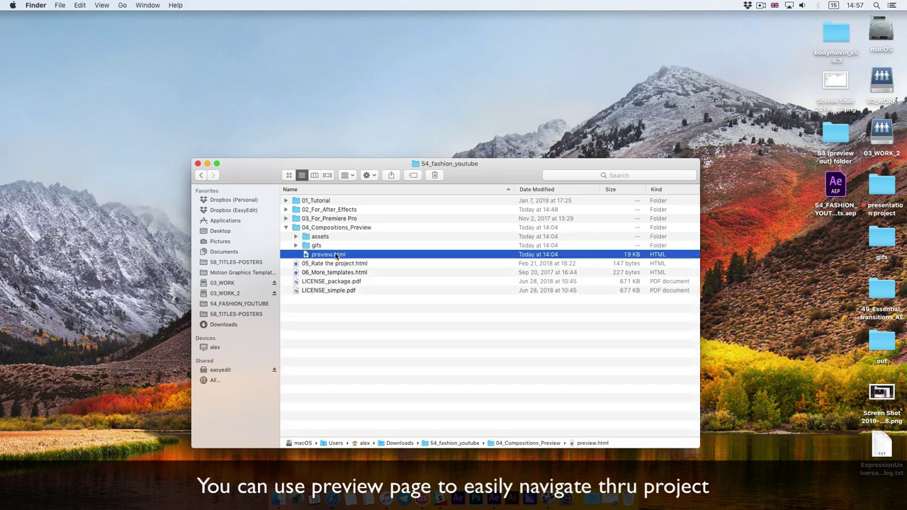
double_click(335, 255)
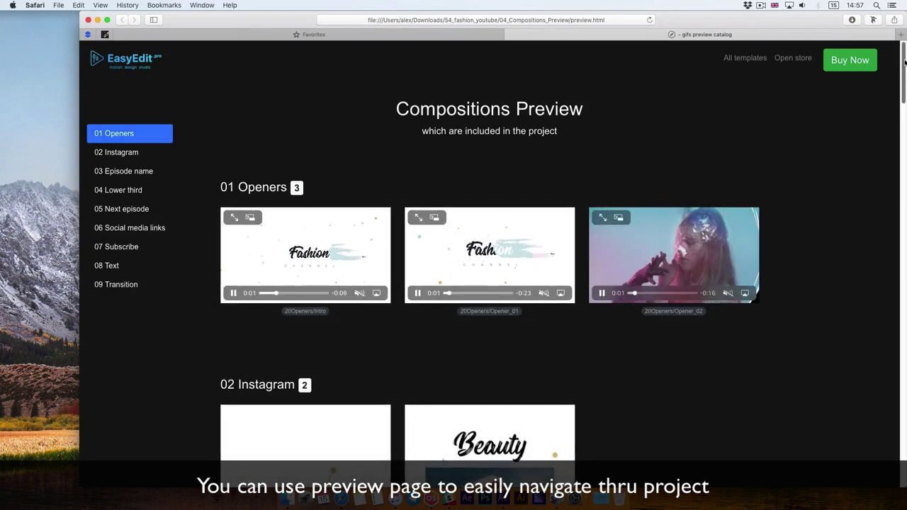
Scroll the preview to the Lower third shots, then open 54_FASHION_YOUTUBE (cc2018).aep in After Effects CC 2018.
left_click_drag(903, 50, 894, 144)
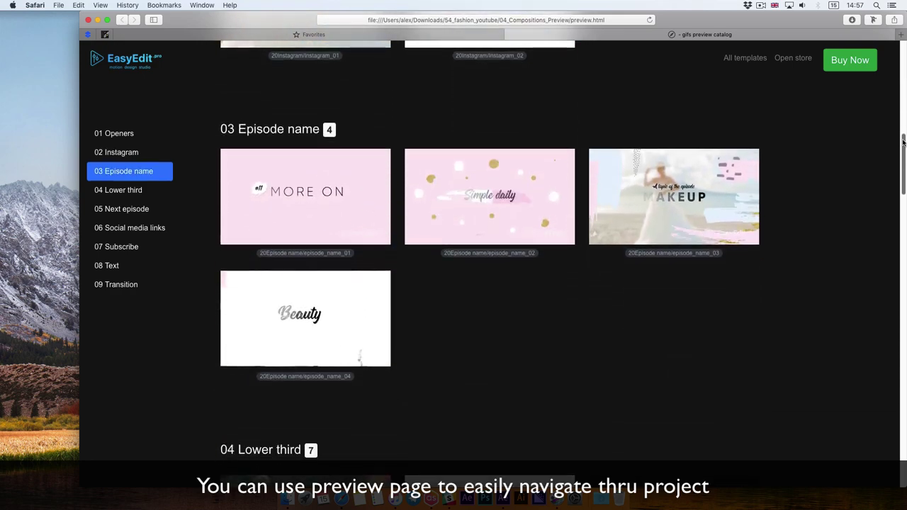
left_click_drag(894, 144, 904, 199)
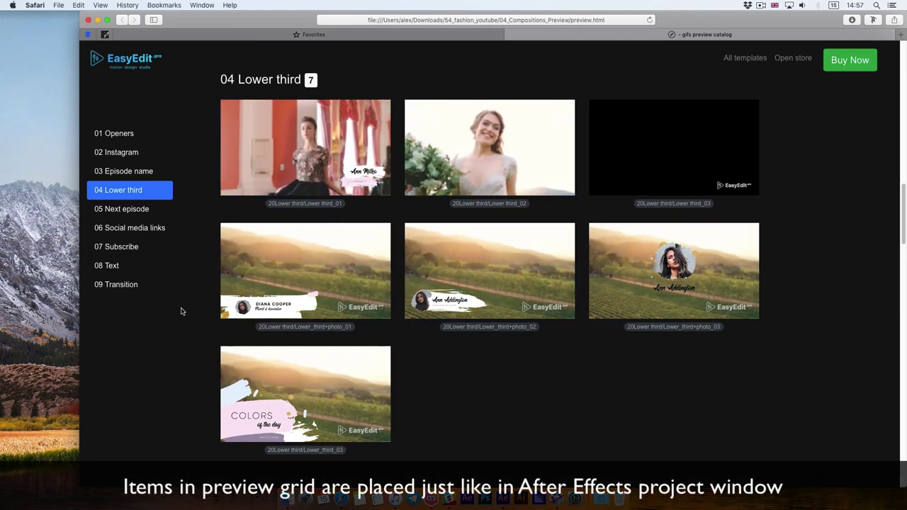
left_click(287, 498)
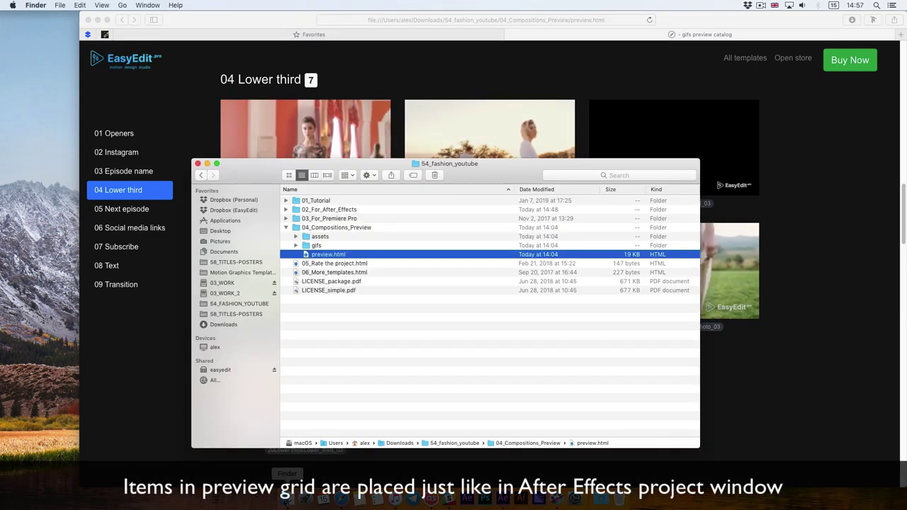
left_click(286, 209)
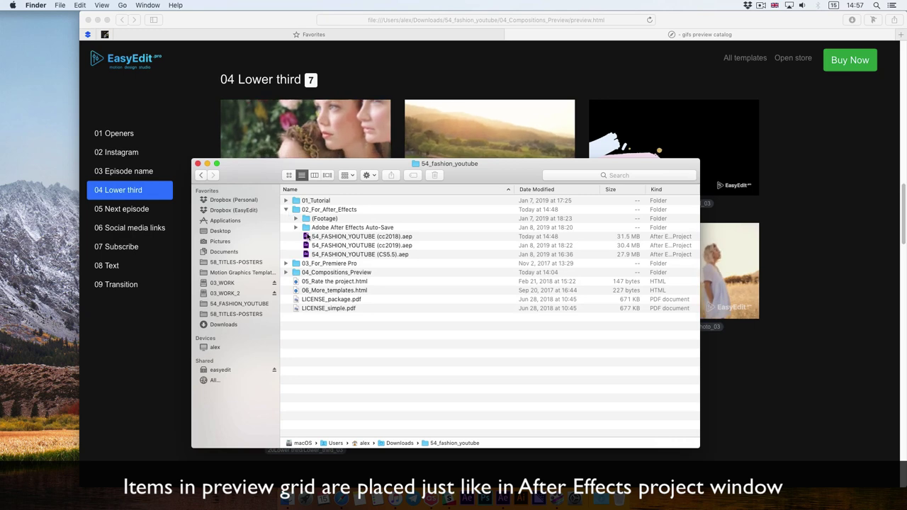
right_click(367, 236)
mouse_move(425, 248)
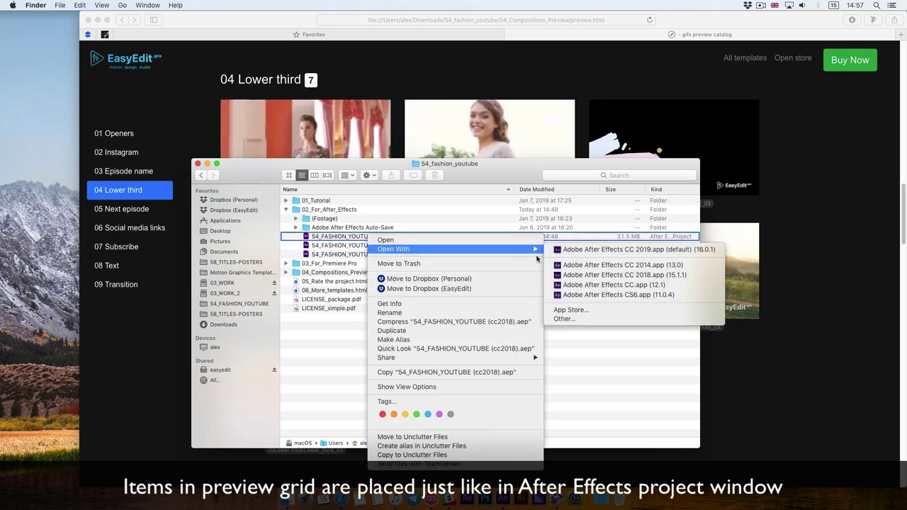
left_click(640, 275)
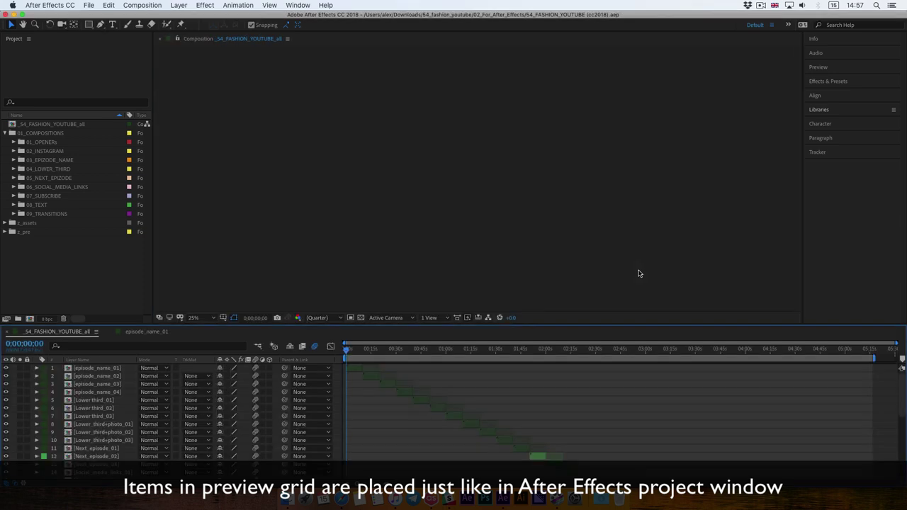
Scrub the _54_FASHION_YOUTUBE_all comp to the COLORS shot, toggling the transparency grid.
left_click(46, 142)
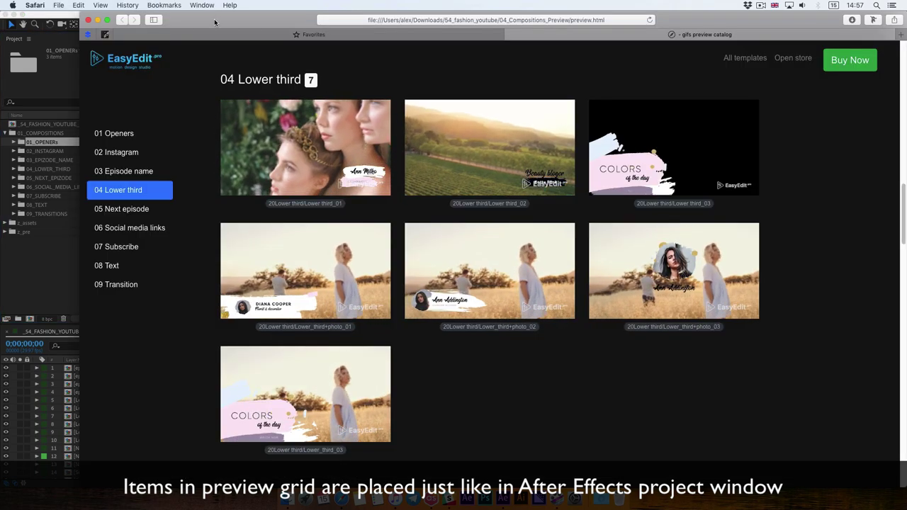
left_click_drag(214, 23, 251, 23)
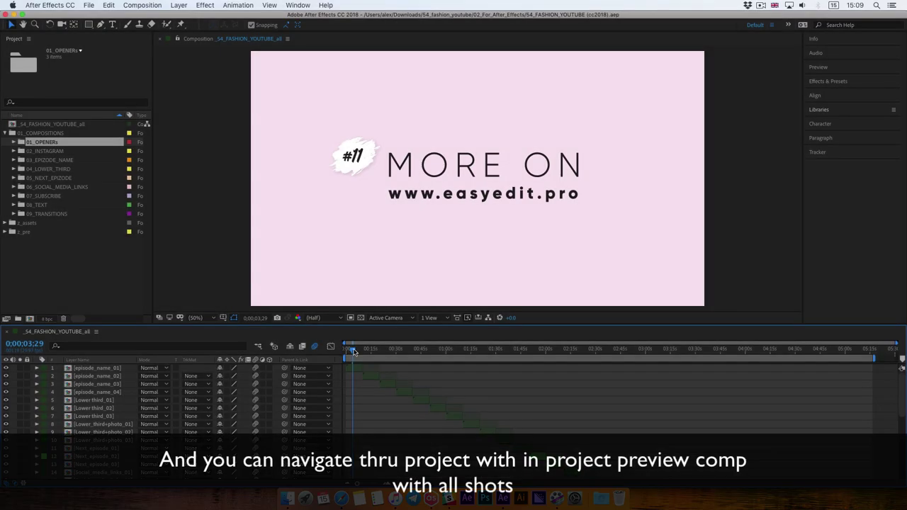
left_click_drag(355, 352, 374, 352)
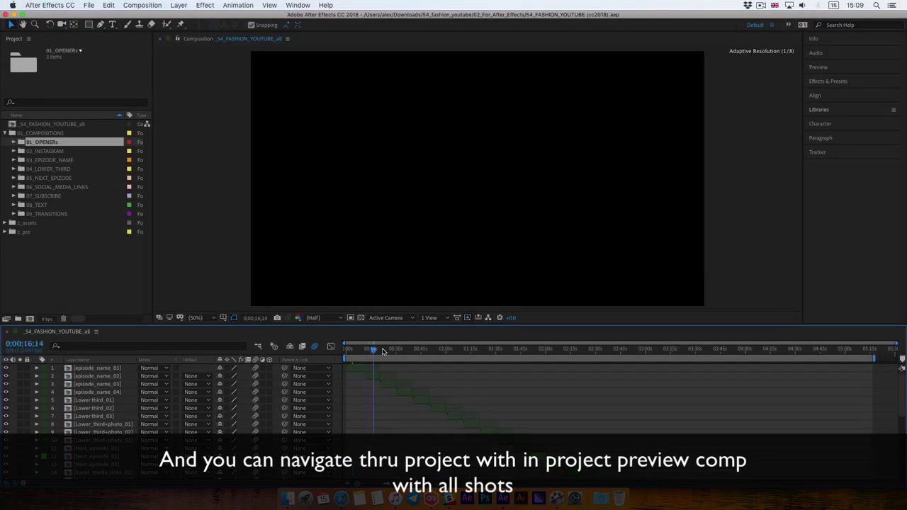
left_click_drag(383, 352, 405, 352)
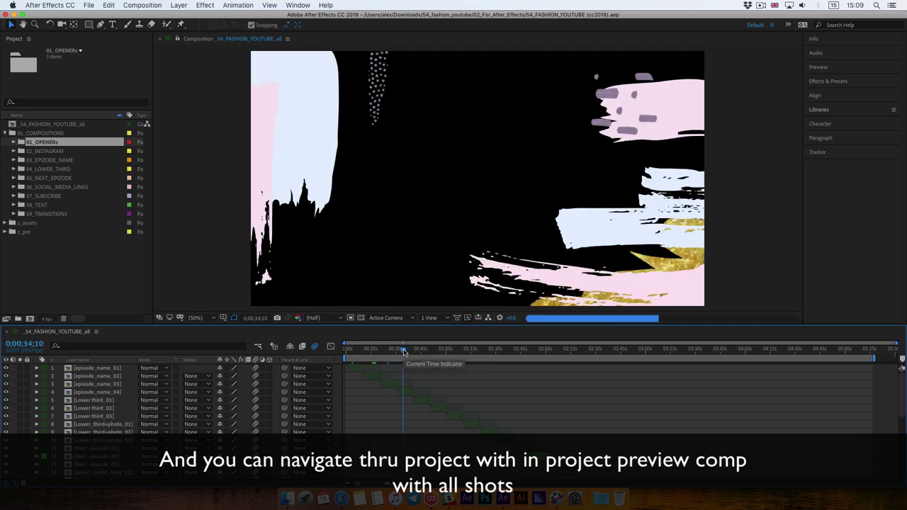
left_click(419, 352)
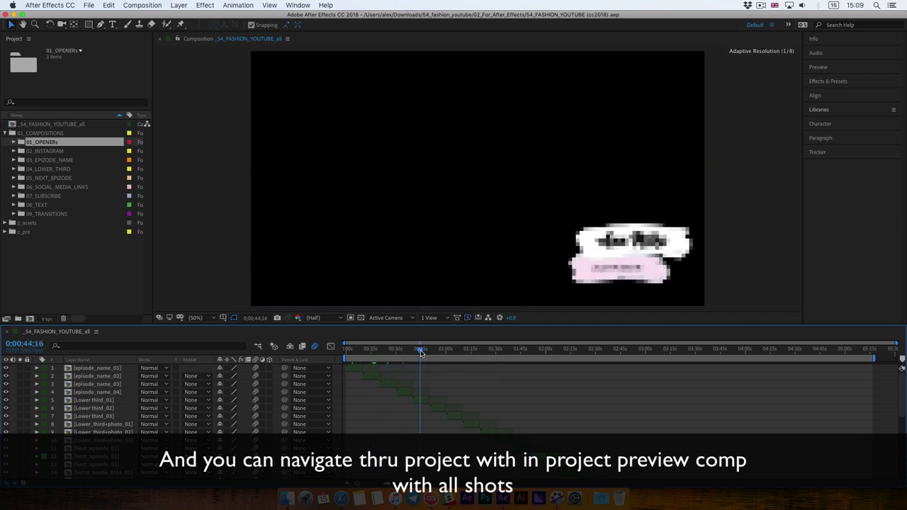
left_click_drag(425, 352, 437, 352)
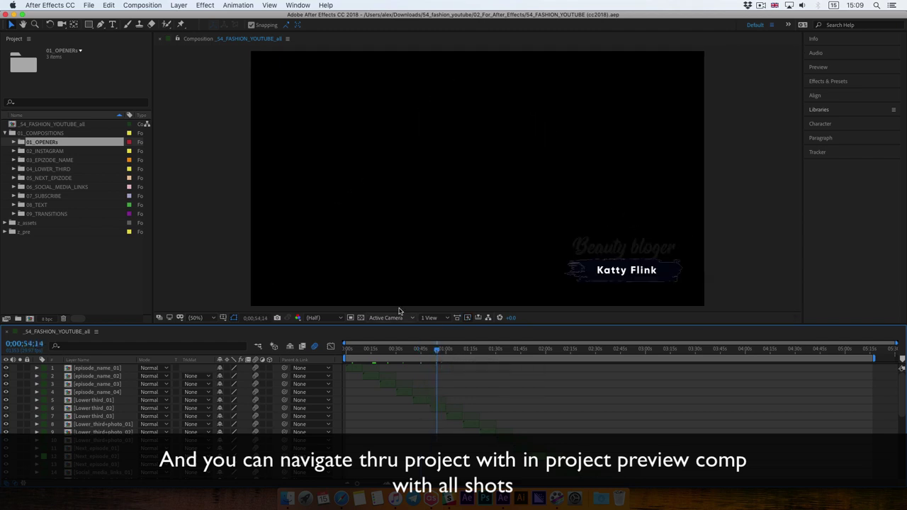
left_click(361, 318)
left_click(360, 318)
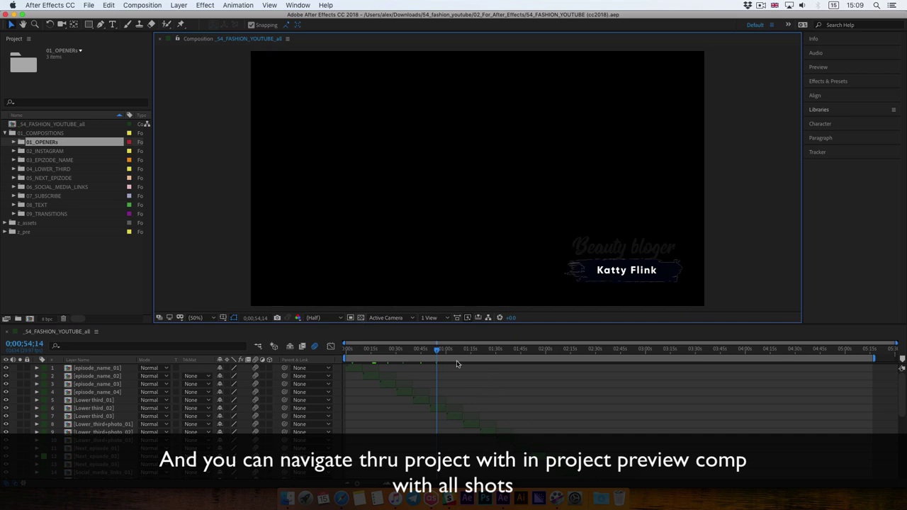
left_click_drag(445, 352, 453, 352)
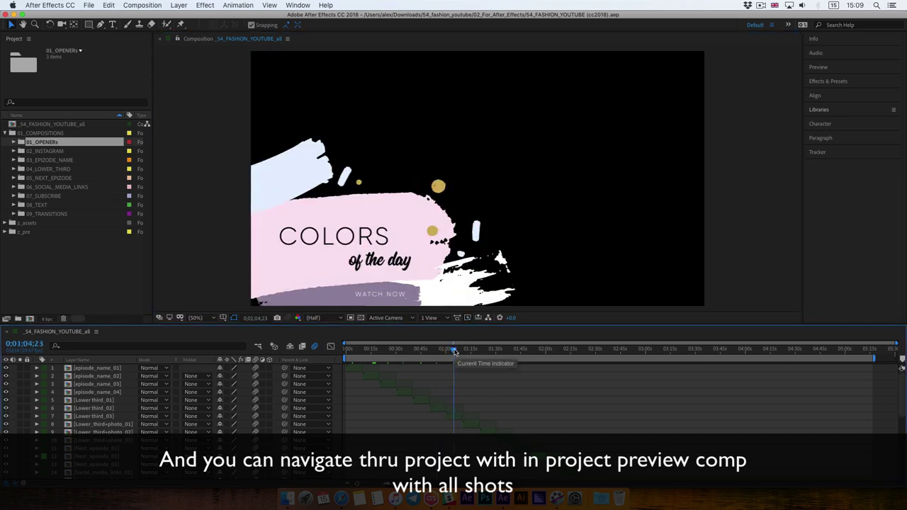
left_click_drag(899, 381, 901, 448)
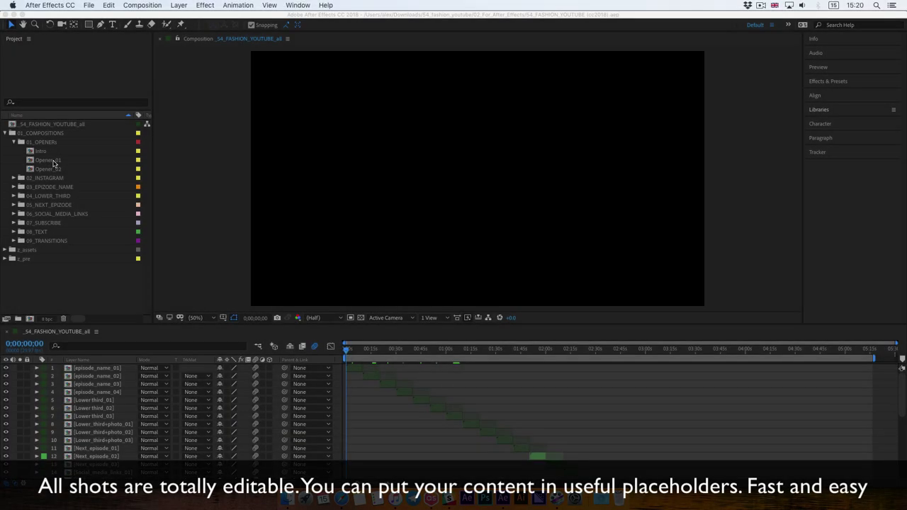
Open Opener_01 at its 'Place Here Your Content' placeholder and bring up the Project panel's import options.
double_click(43, 160)
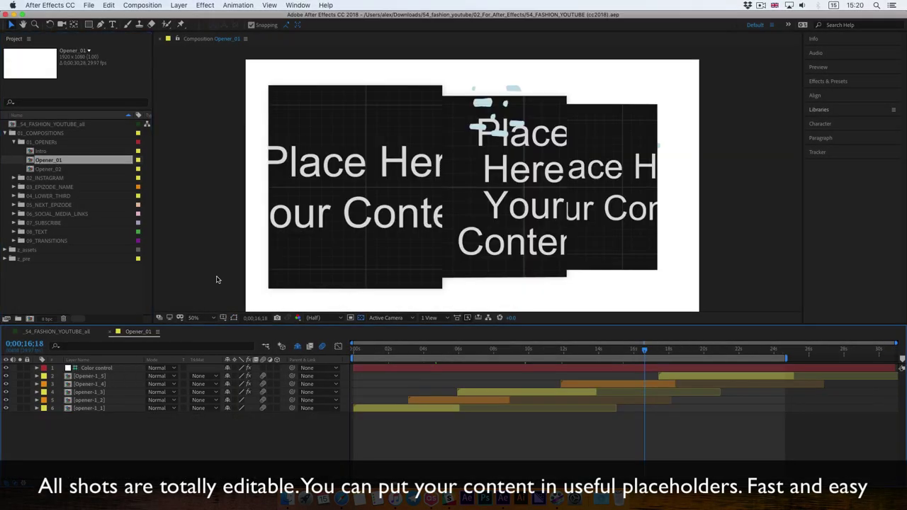
left_click_drag(370, 349, 430, 357)
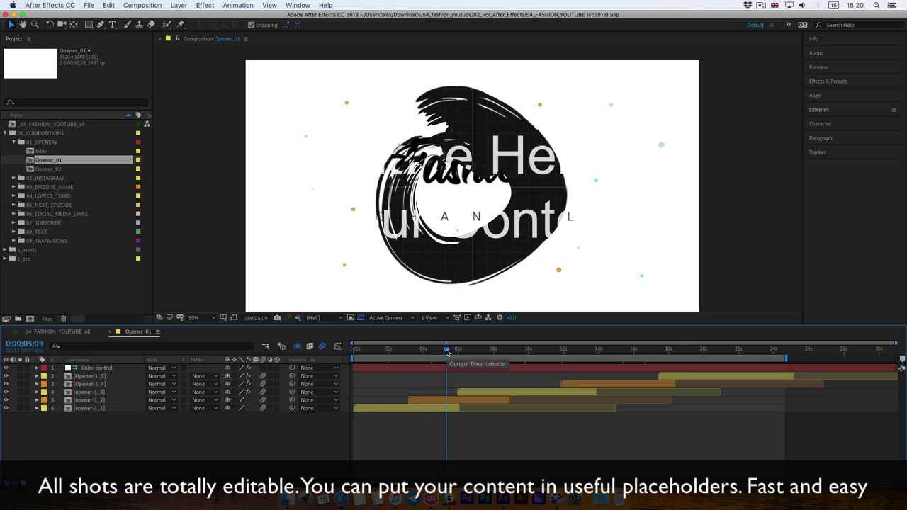
left_click_drag(489, 351, 497, 351)
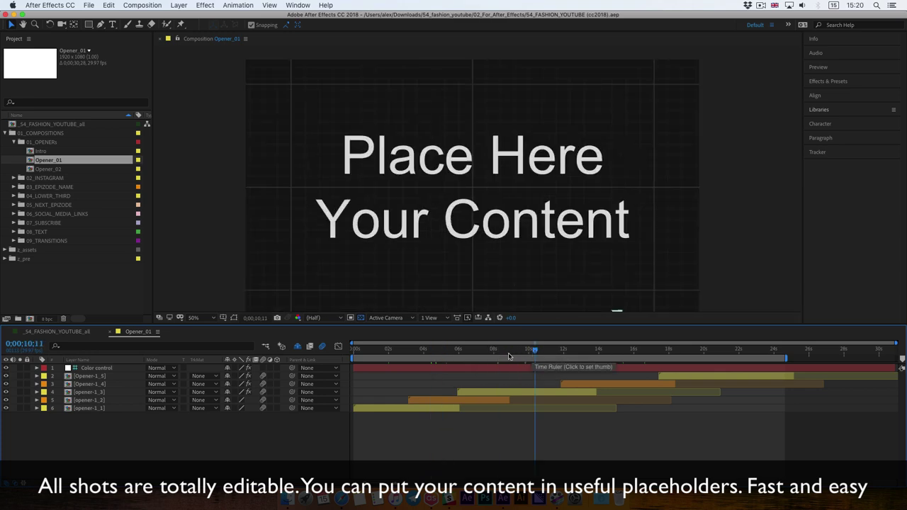
right_click(70, 286)
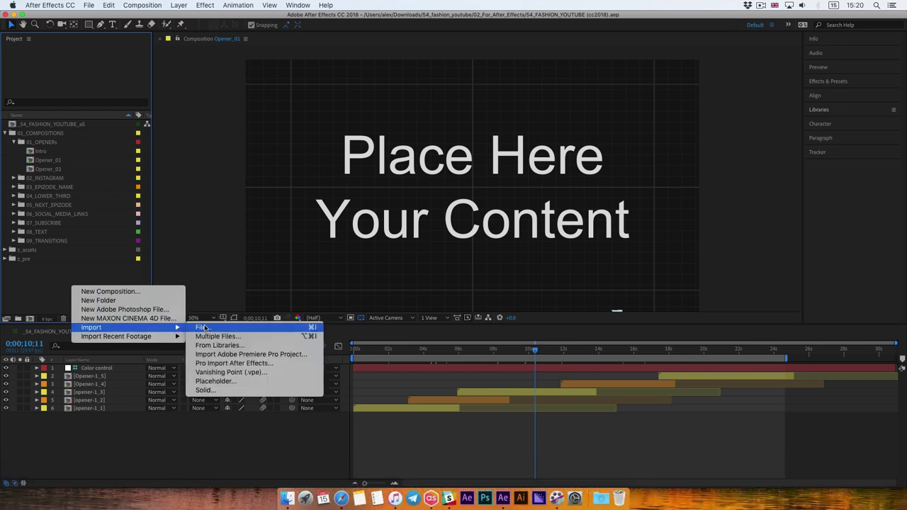
Import 524244313.mp4, the East West fashion reel and the unsplash photo from Downloads.
left_click(202, 327)
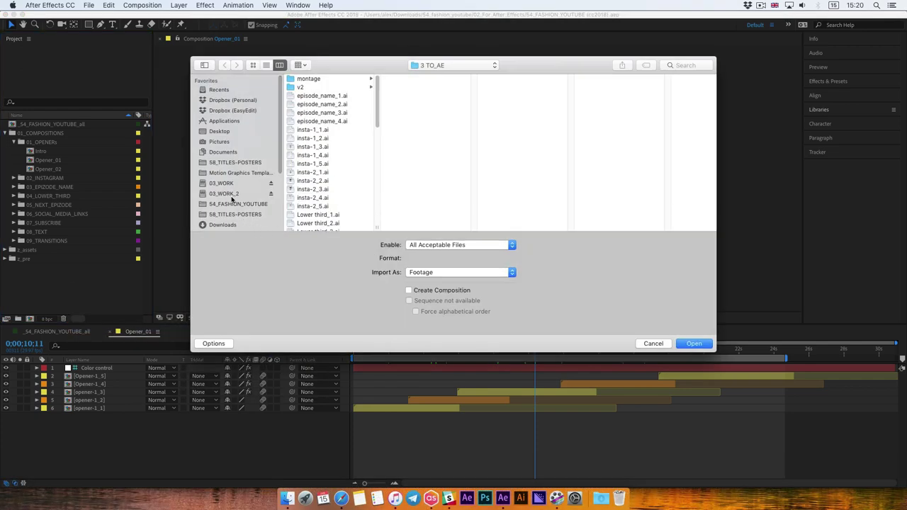
scroll(234, 170, "down", 3)
left_click(233, 172)
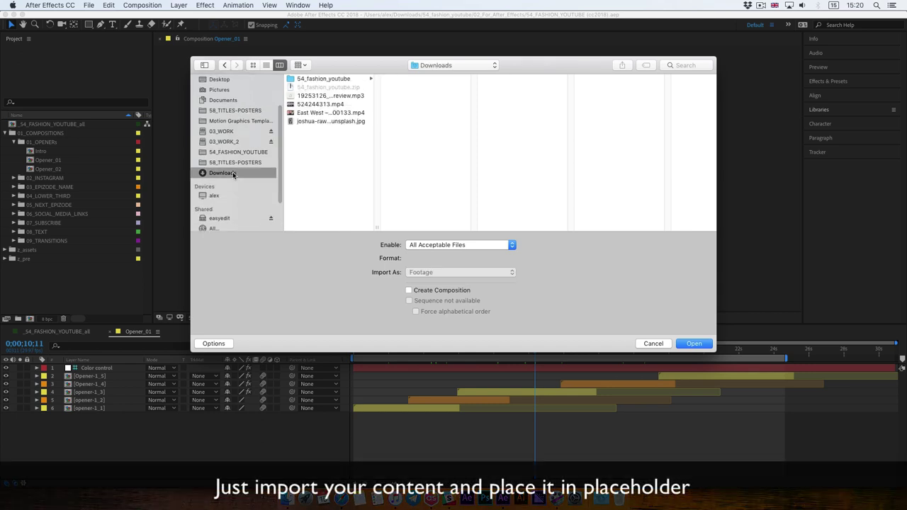
left_click(311, 105)
left_click(313, 121, "shift")
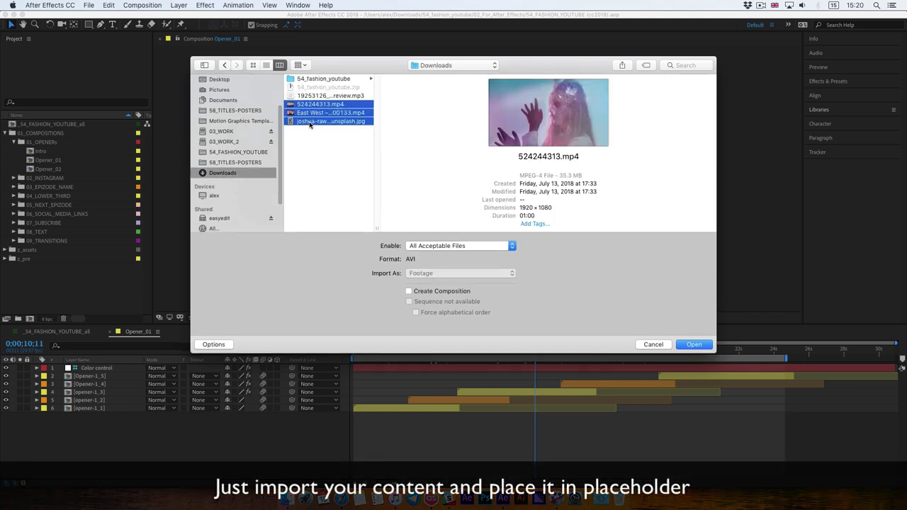
left_click(694, 346)
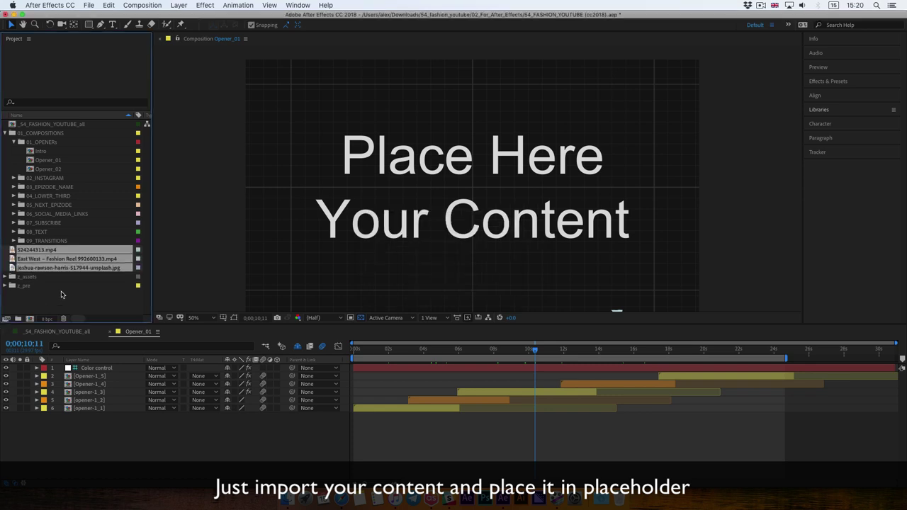
Open the opener-1_2 composition and its placeholder precomp.
left_click_drag(373, 355, 443, 365)
double_click(436, 400)
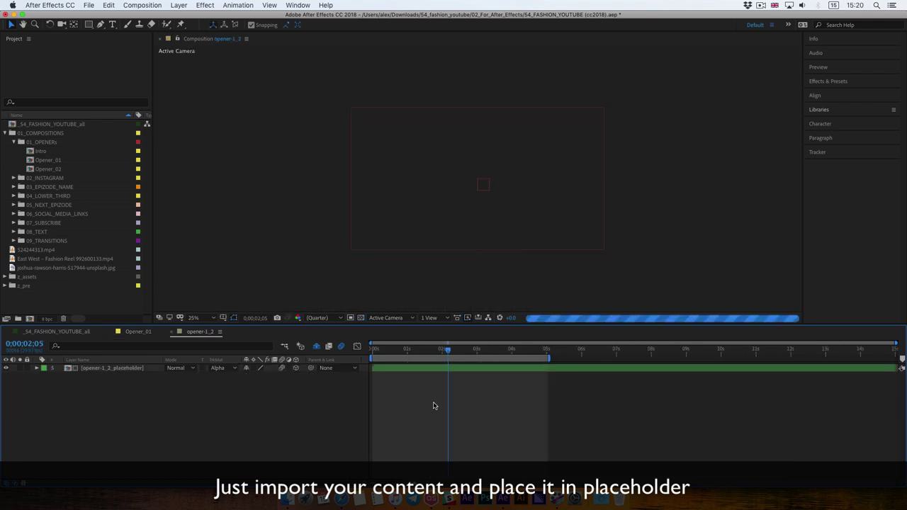
double_click(448, 368)
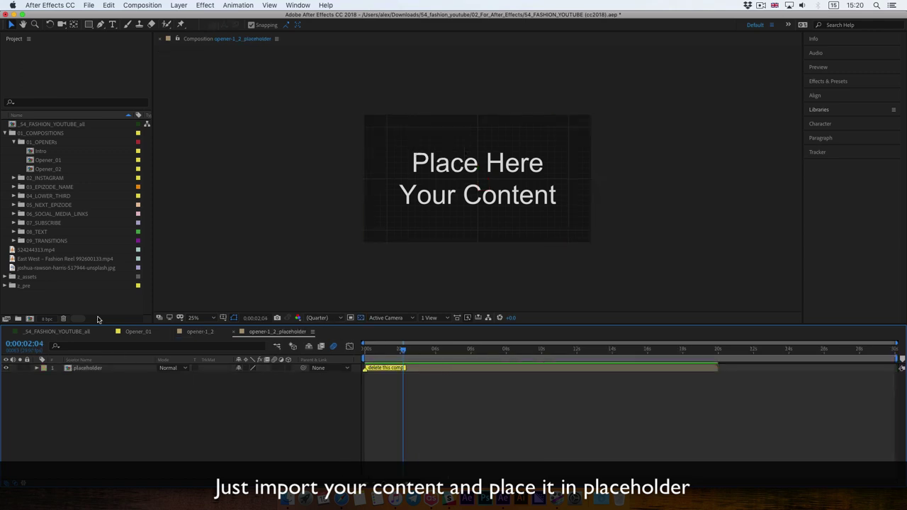
Add the East West fashion reel clip and delete the old placeholder layer.
left_click(15, 259)
left_click(22, 268)
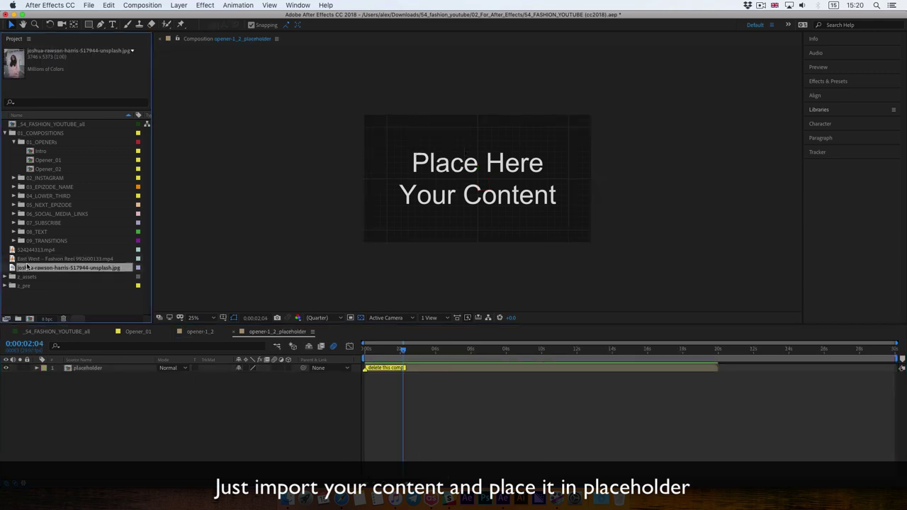
left_click_drag(42, 259, 85, 369)
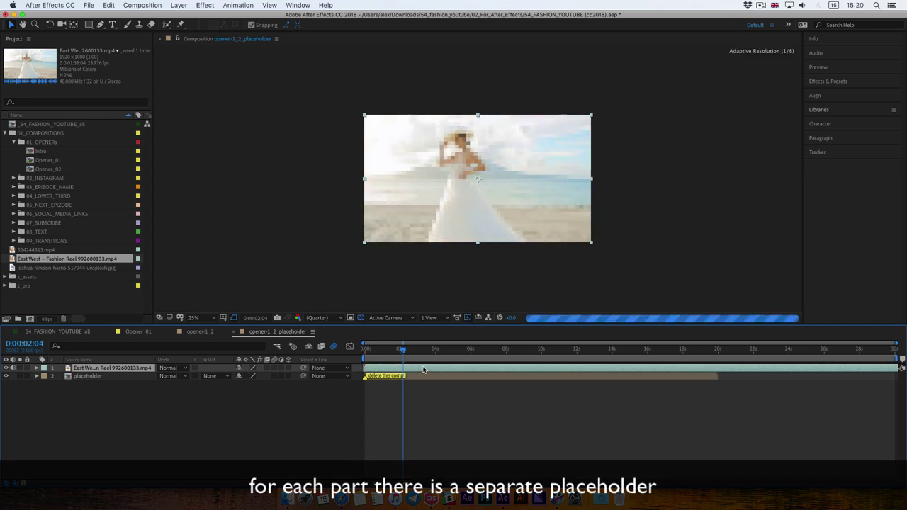
left_click(414, 386)
left_click(420, 375)
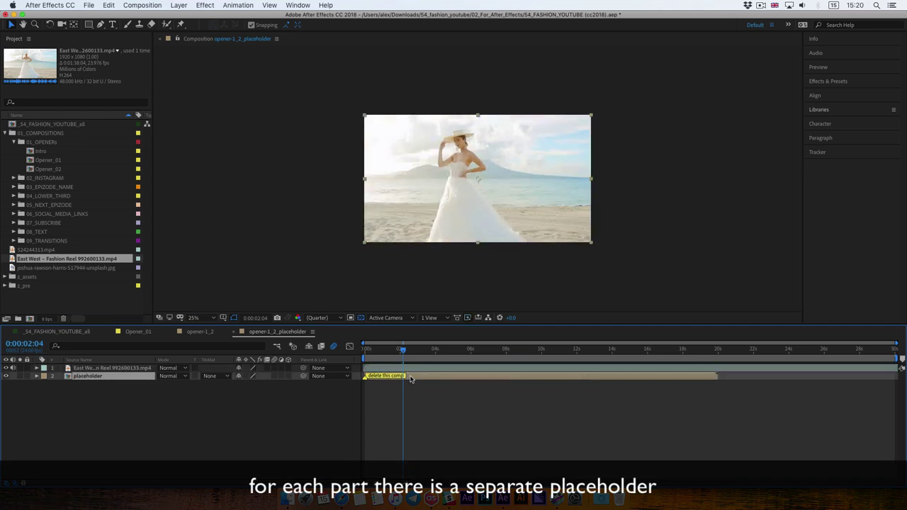
key("Delete")
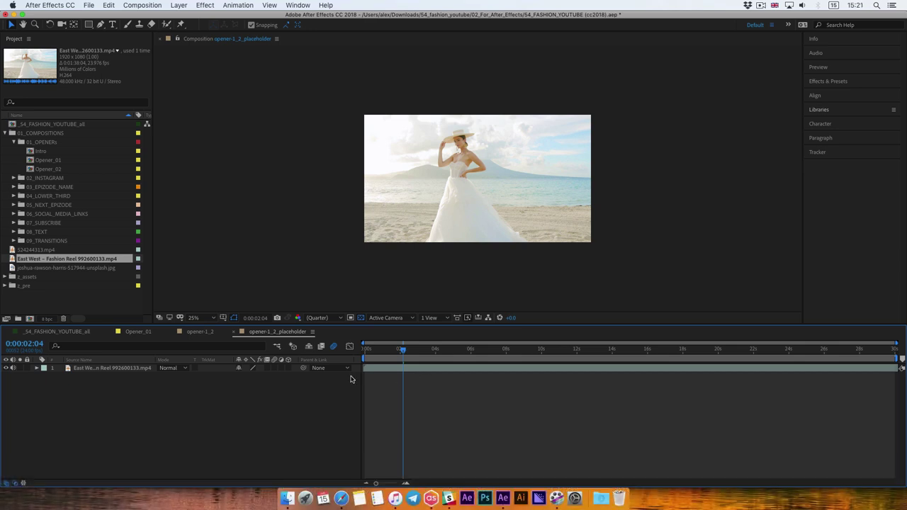
Go back up through opener-1_2 to Opener_01 and preview the fashion reel playing inside.
key("Tab")
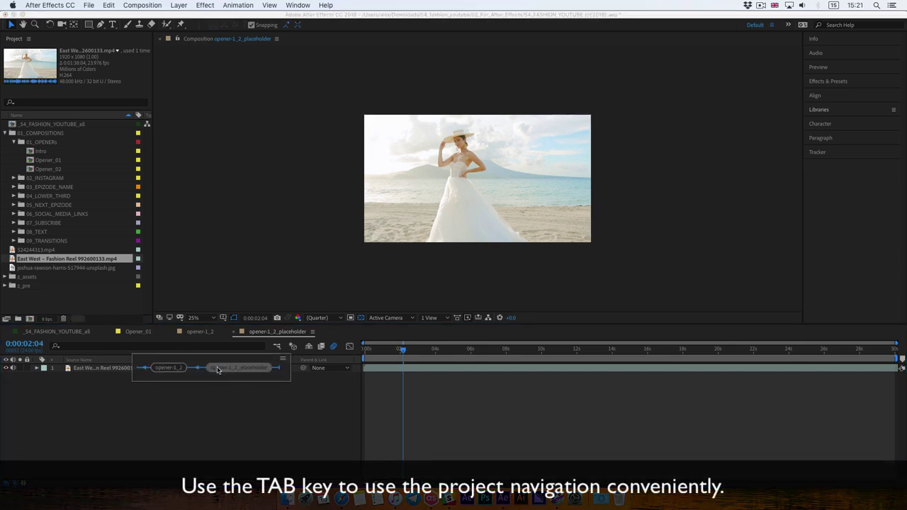
left_click(170, 368)
key("Tab")
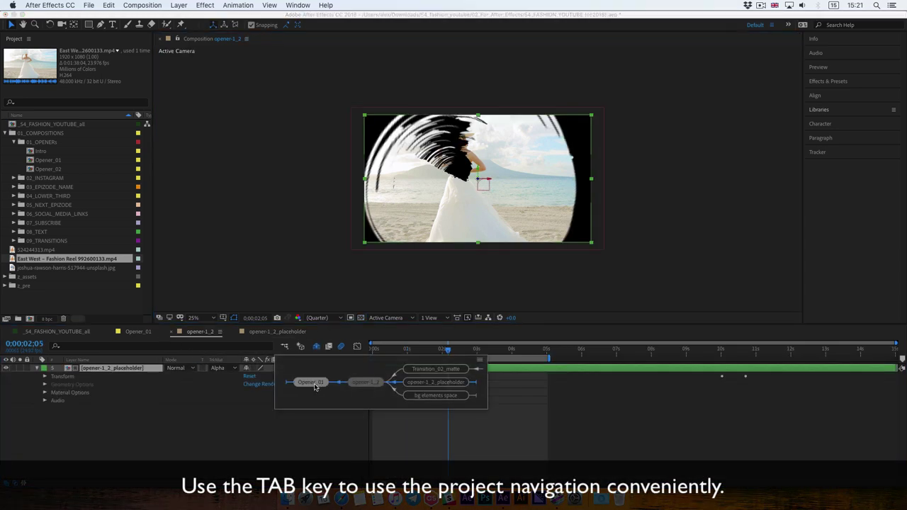
left_click(312, 383)
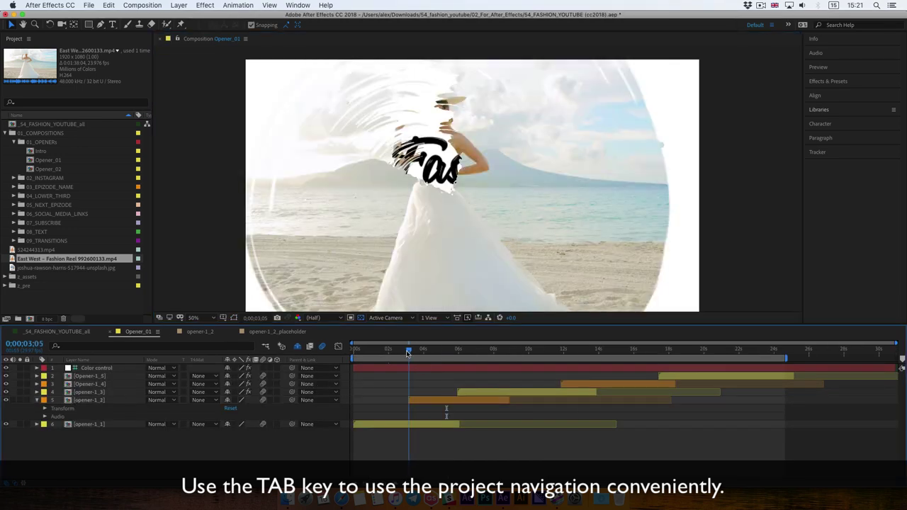
left_click_drag(408, 352, 406, 353)
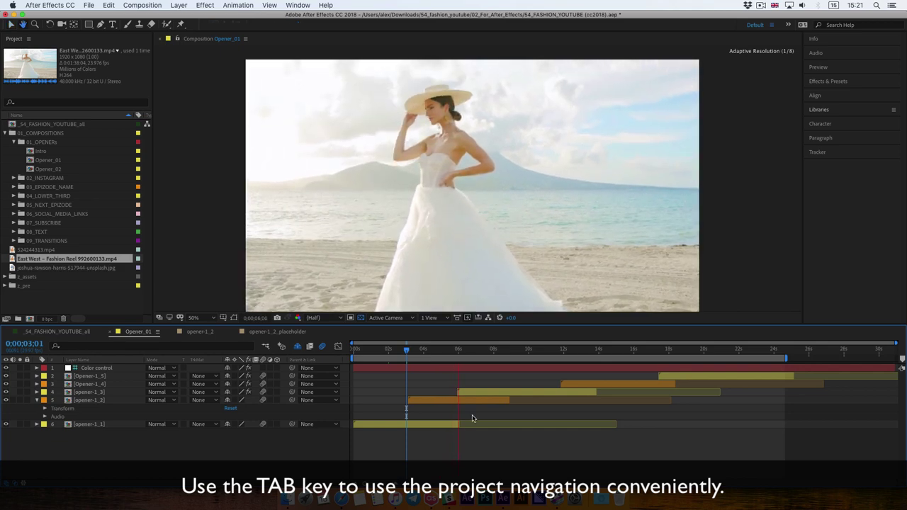
key("space")
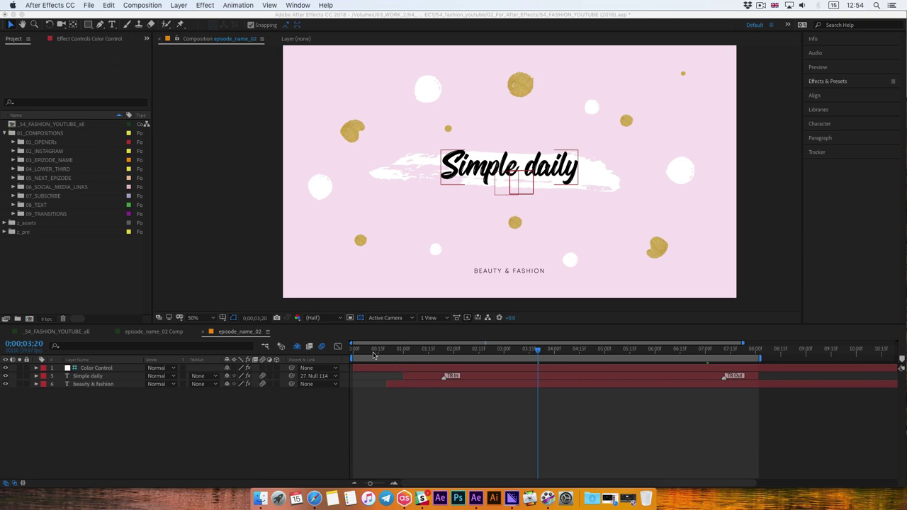
Preview the episode_name_02 title animation, then show the Color Control layer's Effect Controls.
left_click(358, 352)
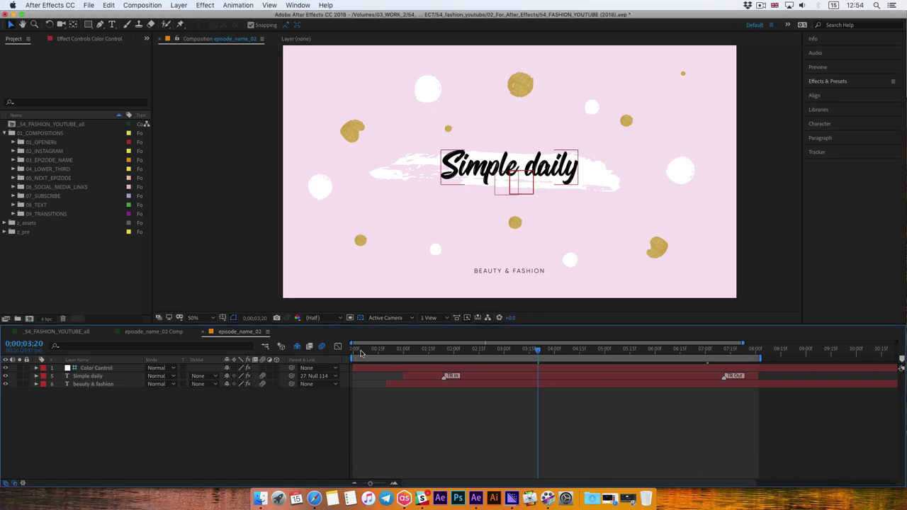
left_click(360, 352)
key("space")
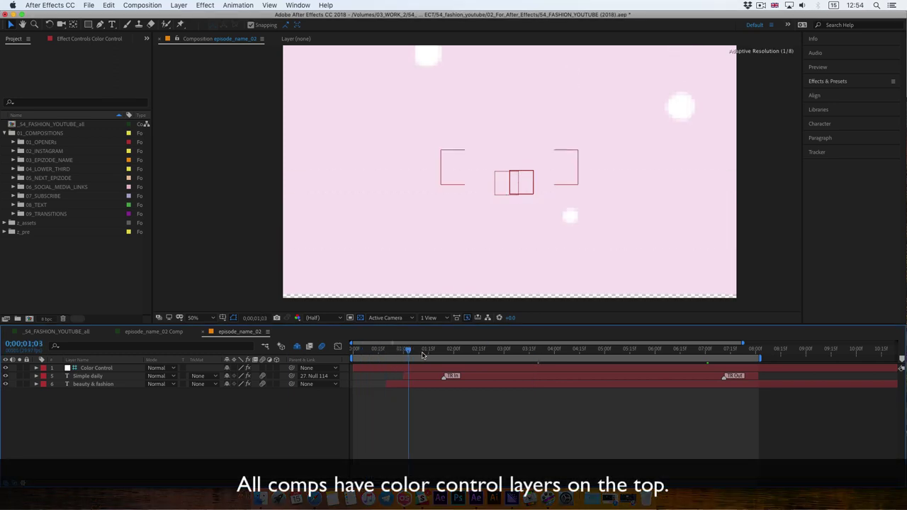
left_click_drag(459, 356, 530, 352)
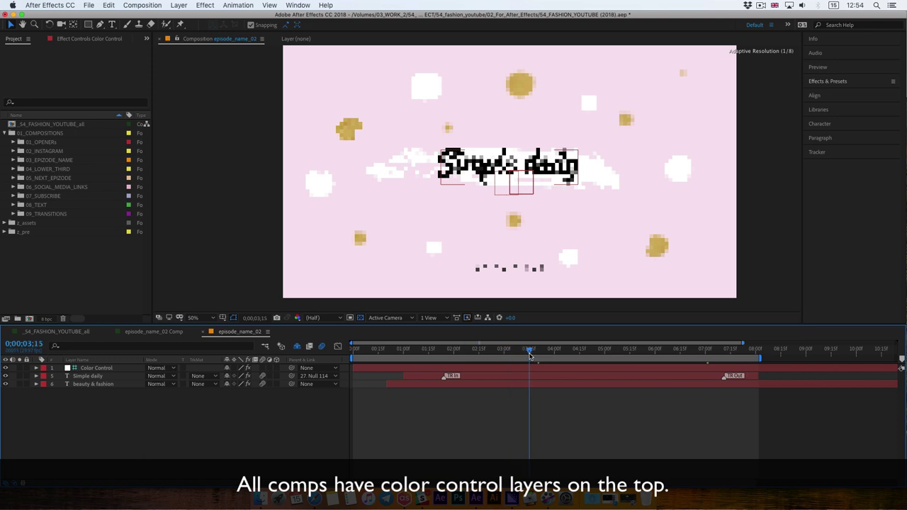
left_click(116, 370)
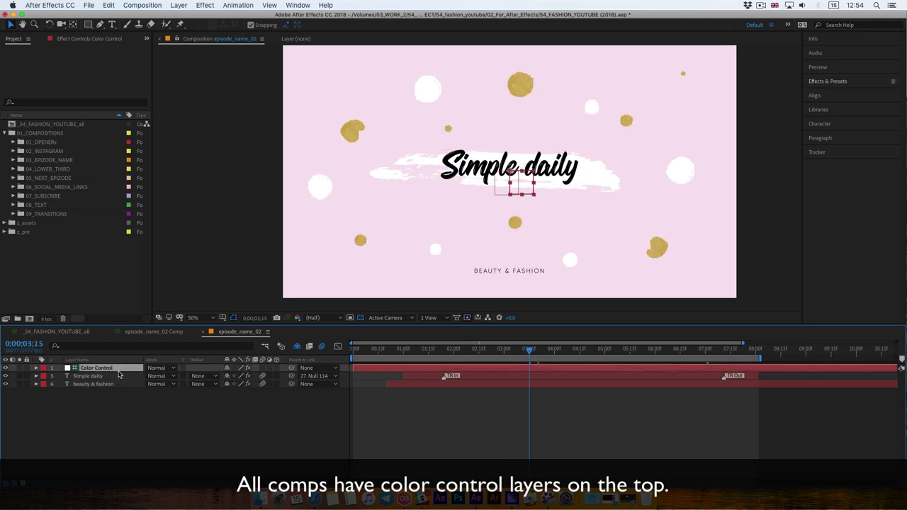
left_click(91, 40)
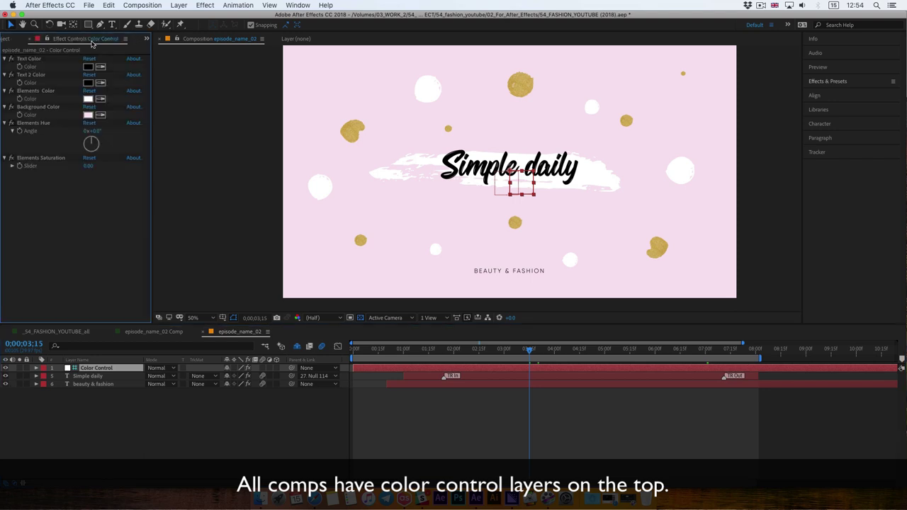
Set the Color Control background colour to mint.
left_click(98, 368)
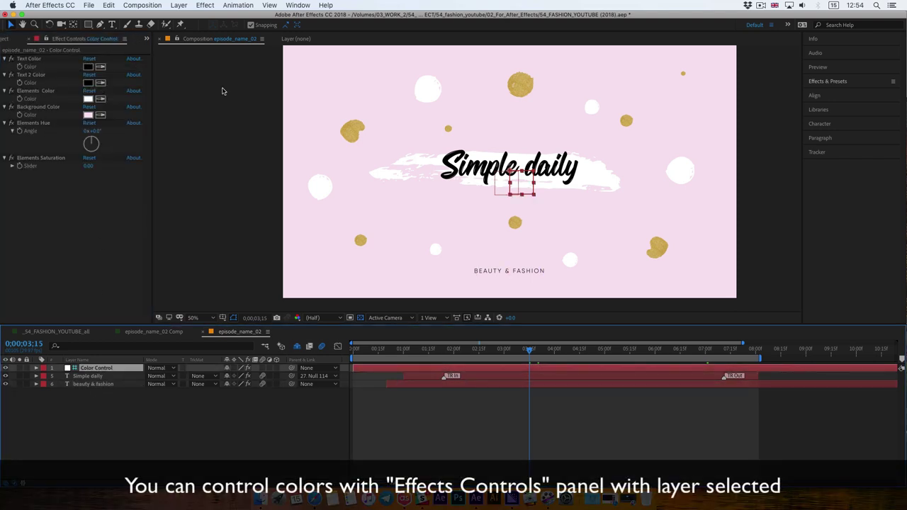
left_click(297, 5)
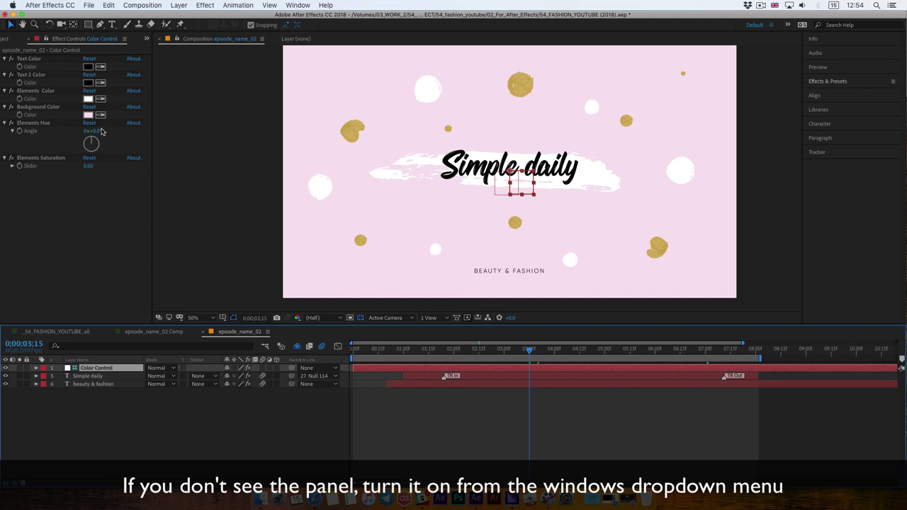
left_click(88, 115)
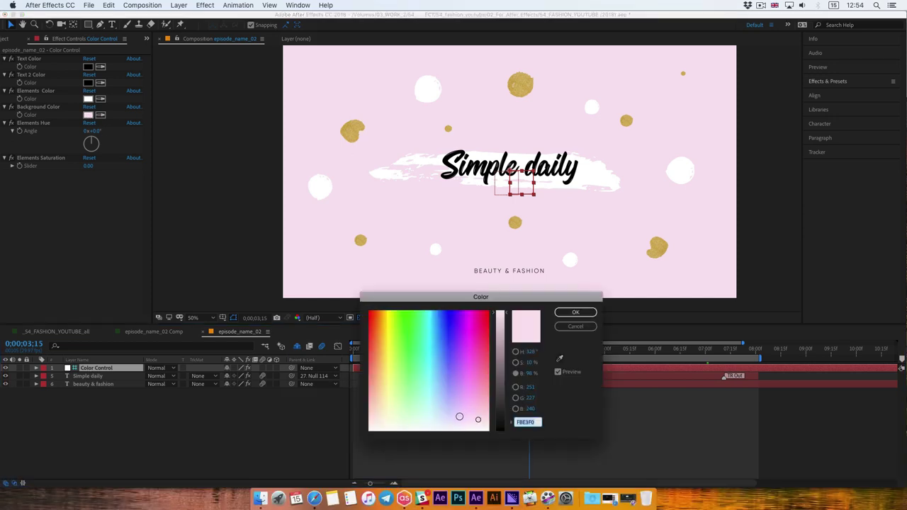
left_click_drag(459, 417, 423, 409)
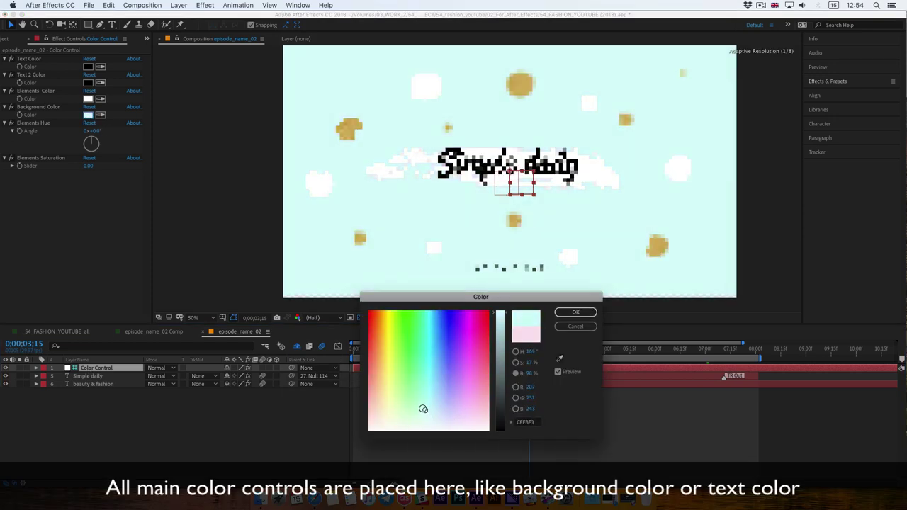
left_click(574, 314)
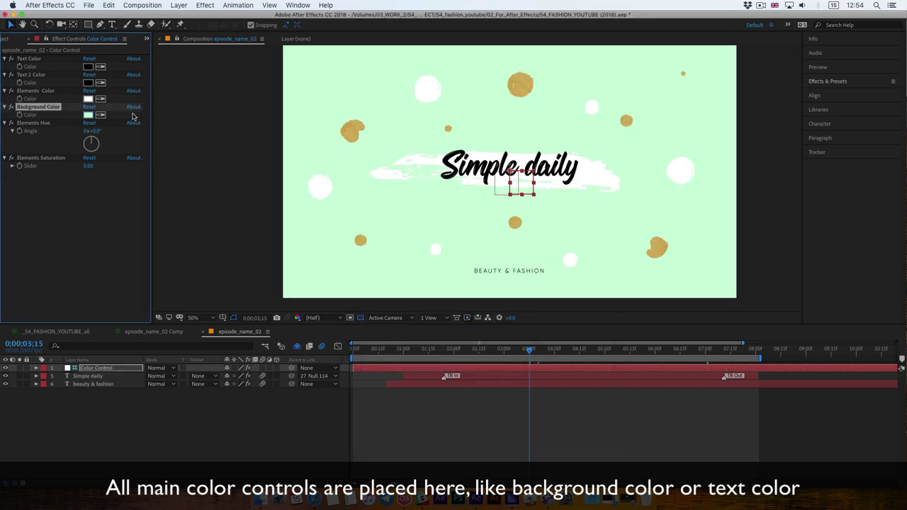
Change the elements colour to grey-blue ABCED6 and the text colour to white.
left_click(87, 99)
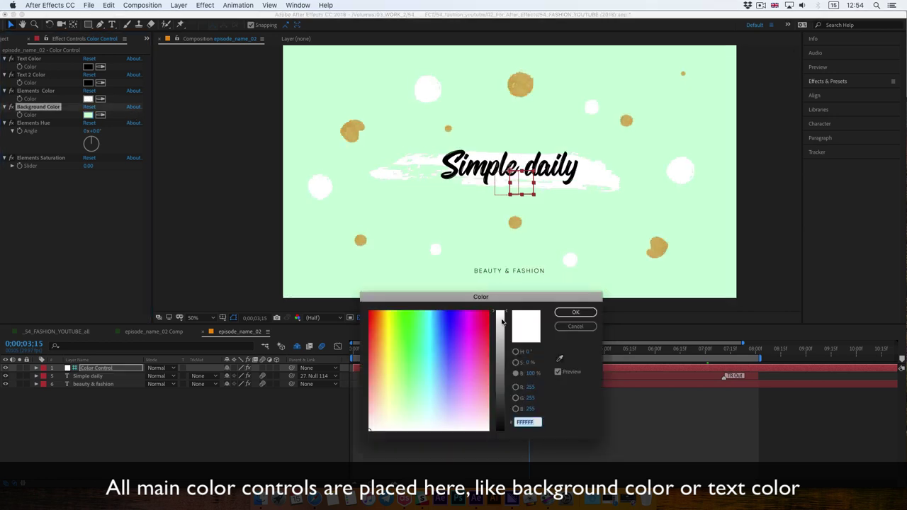
left_click_drag(501, 322, 502, 330)
left_click_drag(456, 396, 424, 408)
left_click(579, 314)
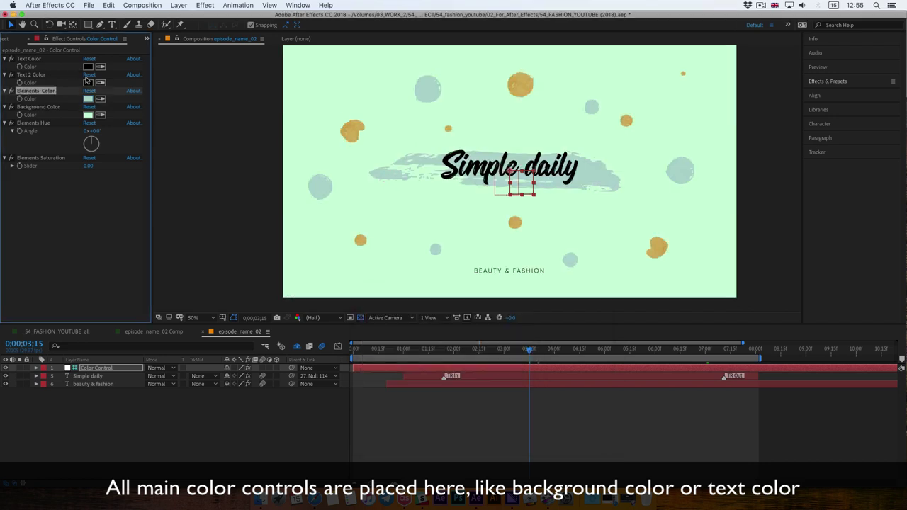
left_click(88, 66)
left_click_drag(498, 318, 505, 301)
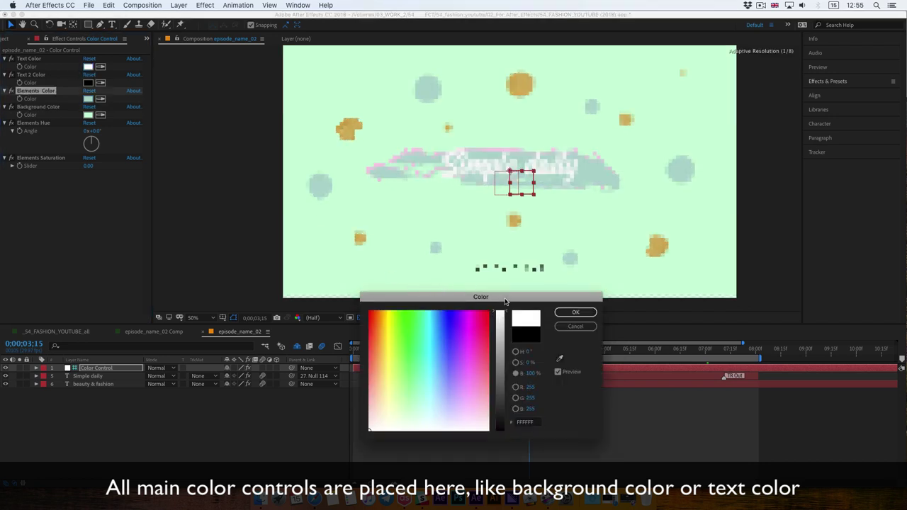
left_click(585, 314)
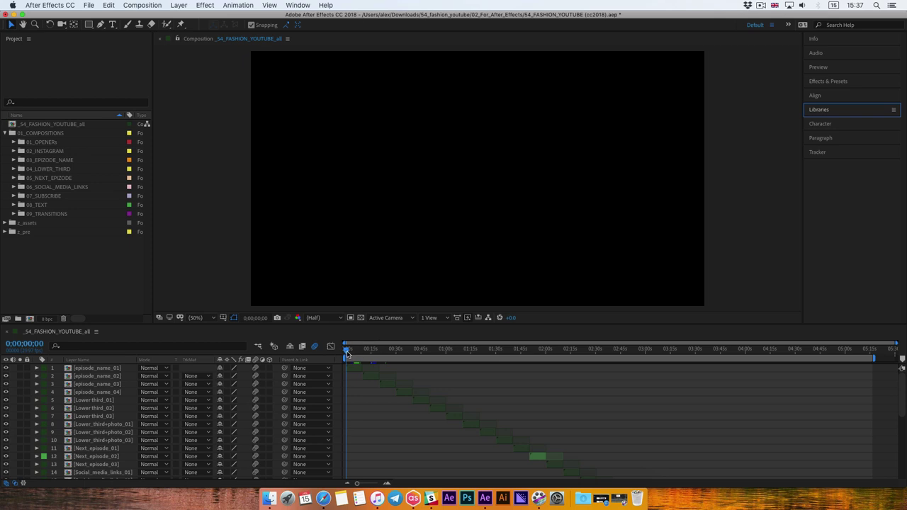
Scrub the full template to the NEXT VIDEO section and select Next_episode_01 in 05_NEXT_EPIZODE.
left_click_drag(347, 351, 352, 351)
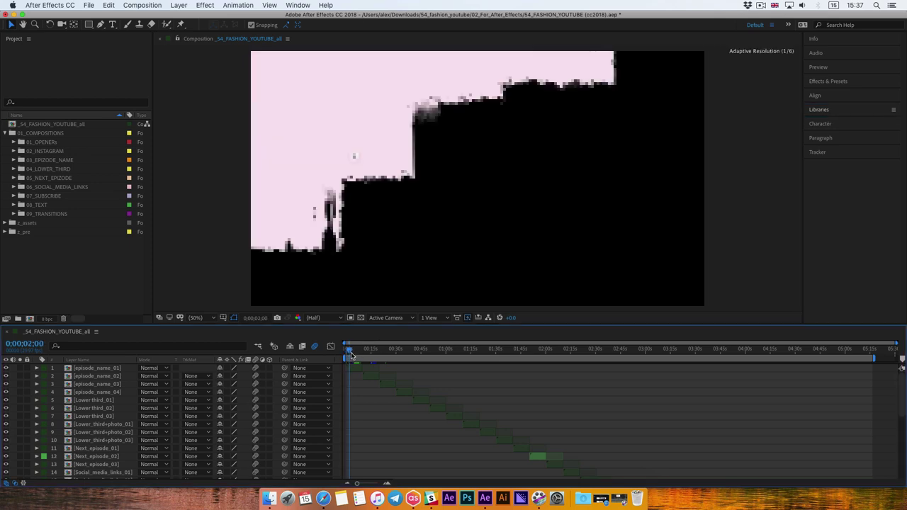
left_click_drag(428, 352, 492, 351)
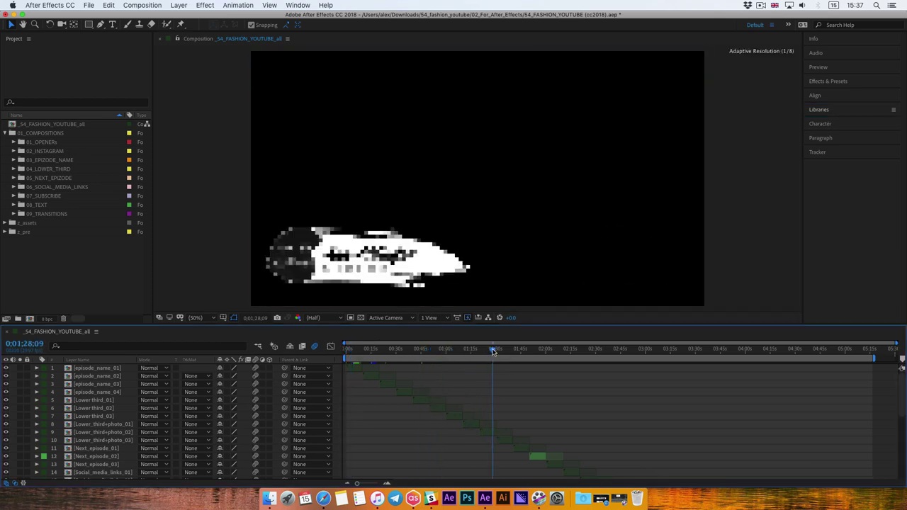
left_click(528, 352)
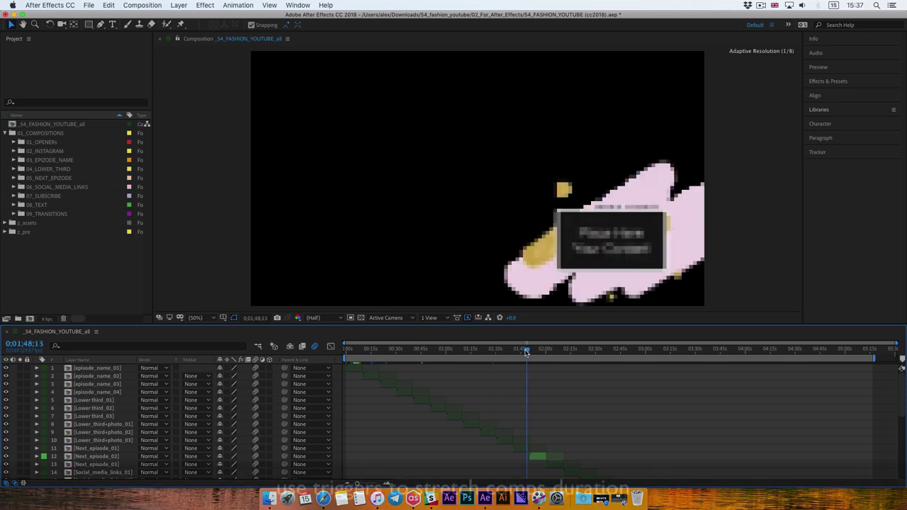
left_click(523, 450)
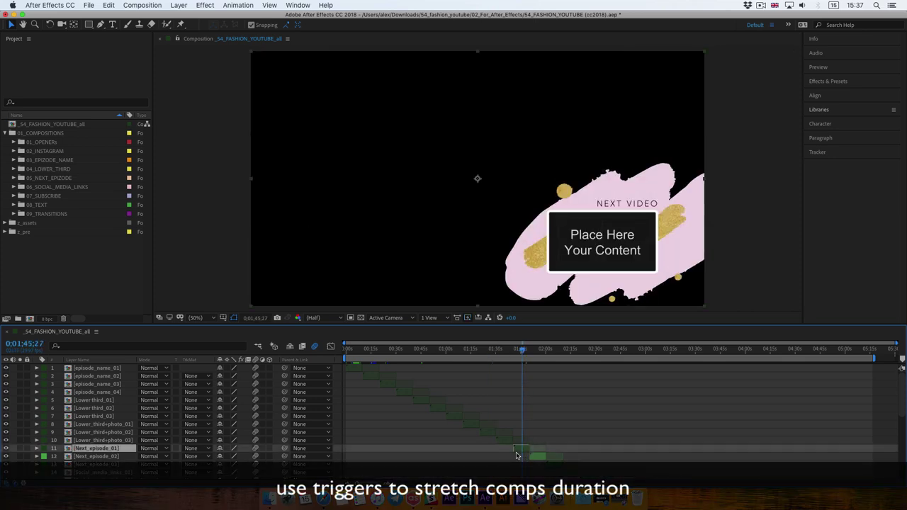
left_click(14, 178)
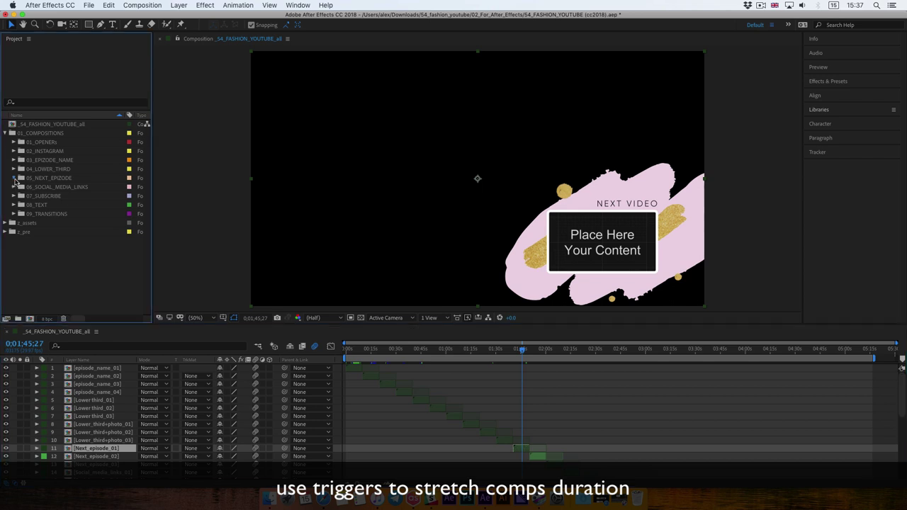
left_click(71, 187)
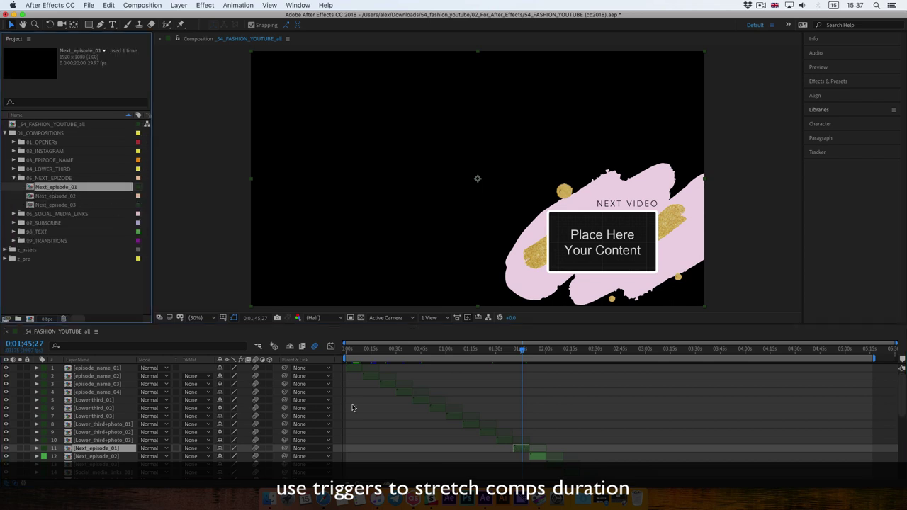
Open Next_episode_01 at 50% zoom and scrub from the start until the NEXT VIDEO graphic appears.
double_click(518, 449)
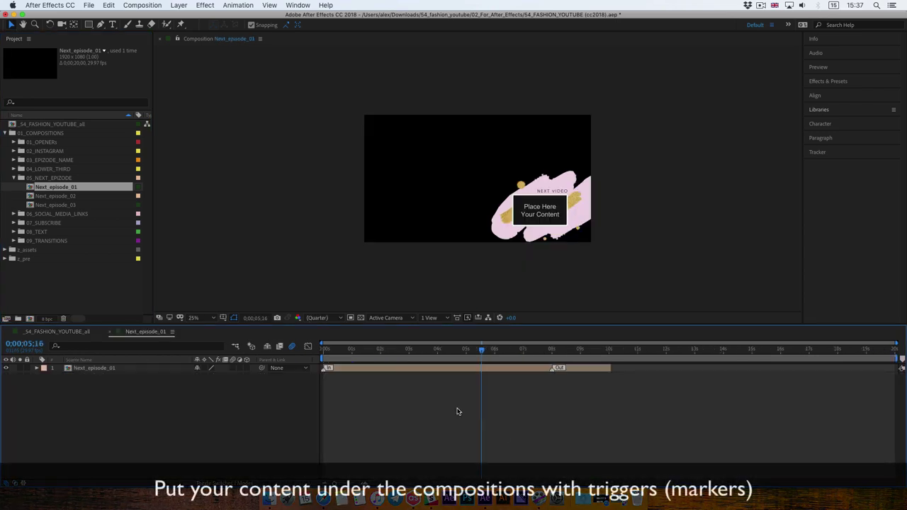
left_click(463, 369)
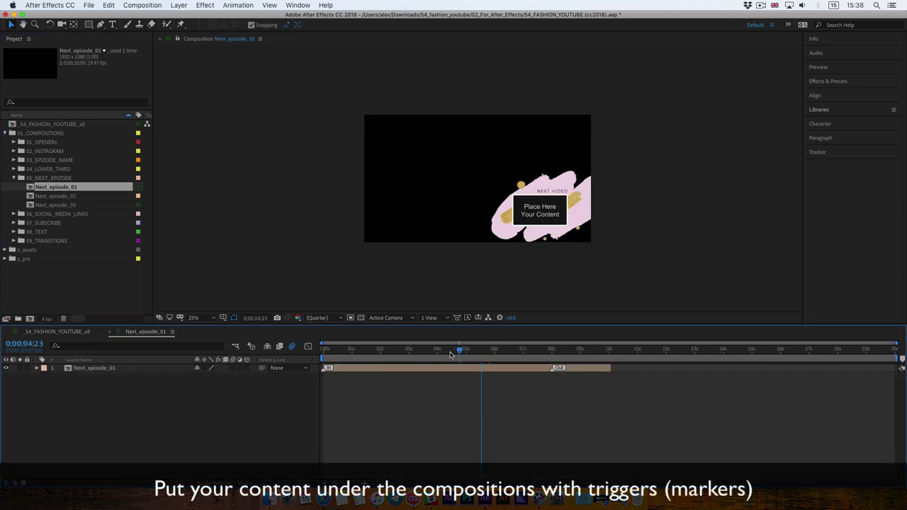
left_click_drag(461, 350, 323, 350)
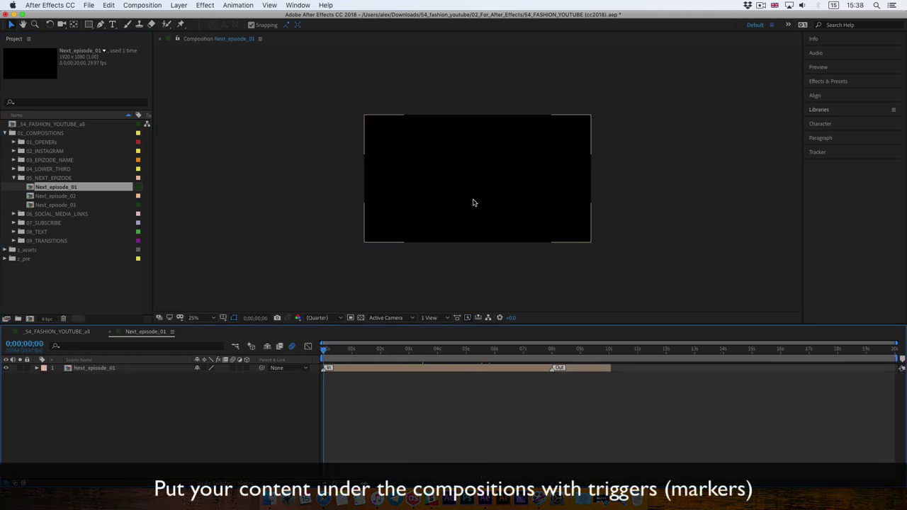
left_click(435, 267)
key("period")
key("period")
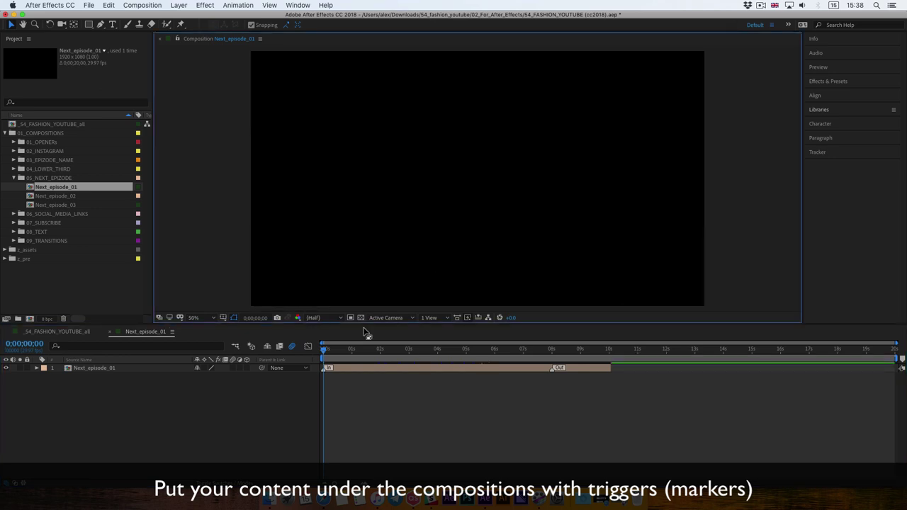
left_click_drag(323, 352, 353, 355)
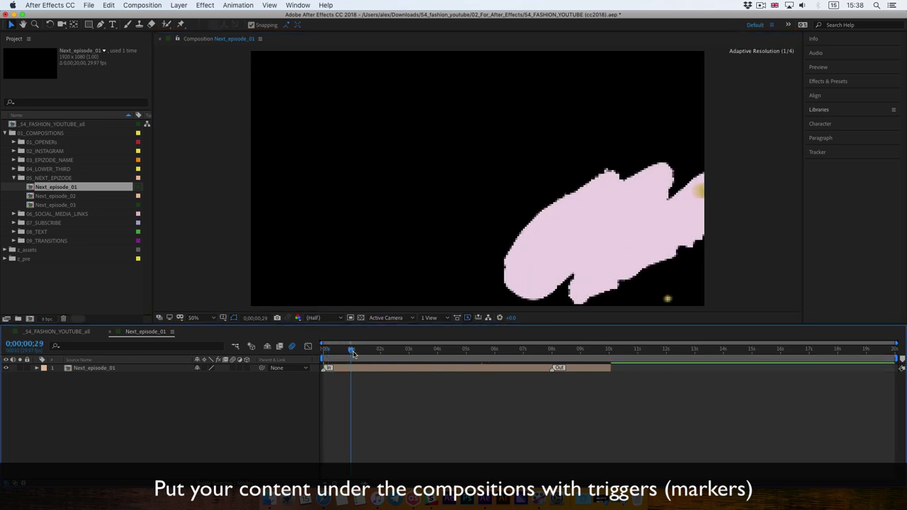
left_click_drag(398, 355, 501, 349)
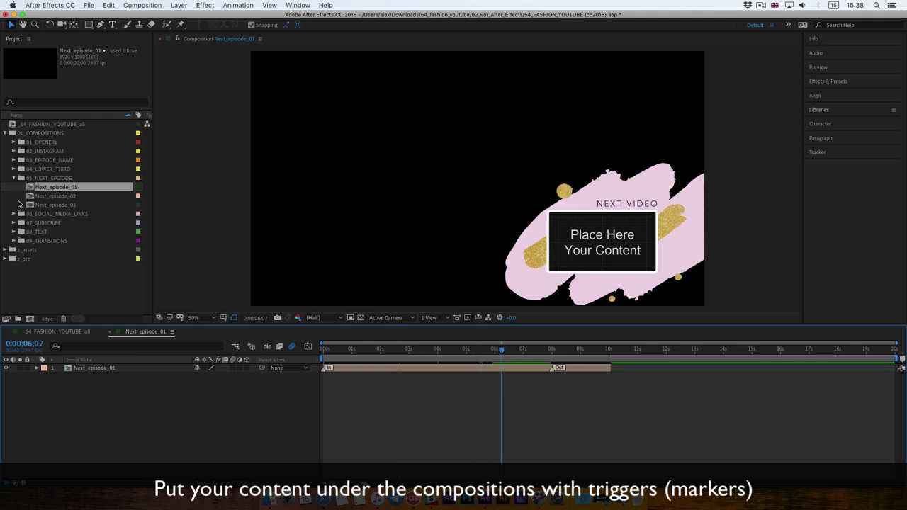
Import 524244313.mp4 and the East West fashion reel clip together from the Downloads folder.
right_click(14, 284)
mouse_move(46, 335)
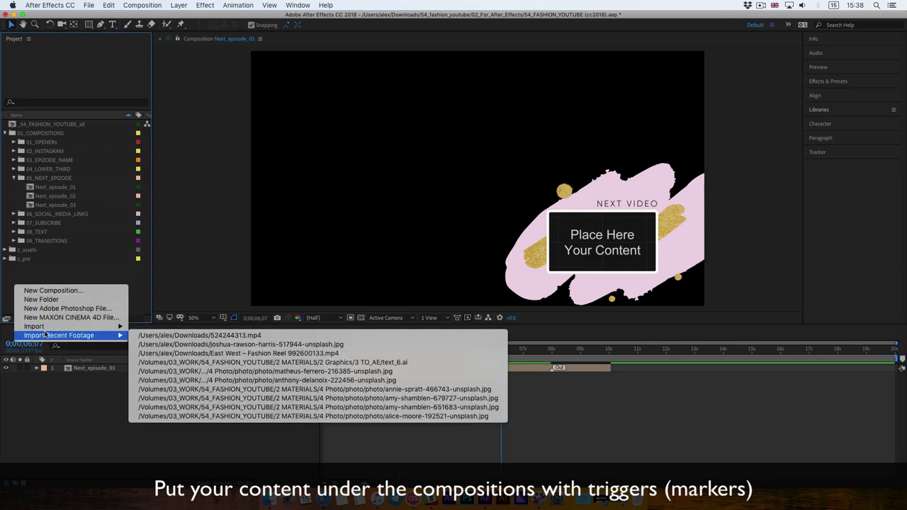
left_click(312, 279)
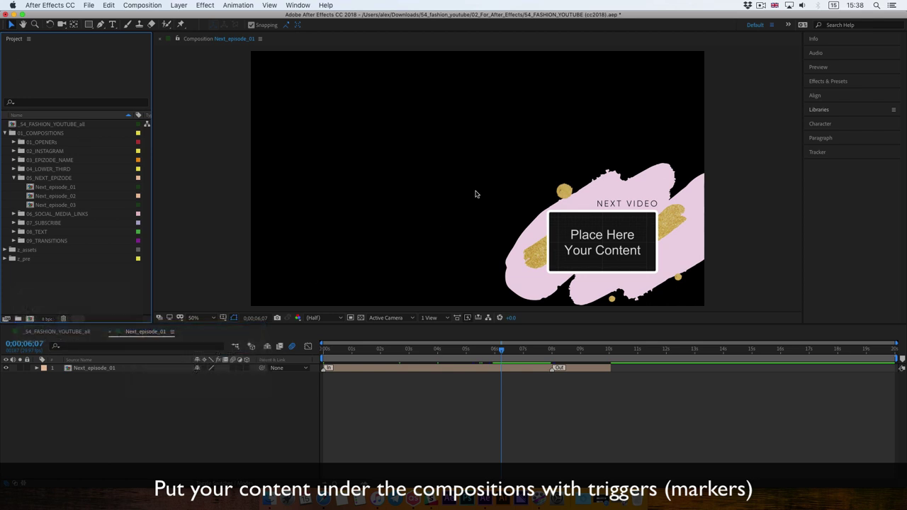
key("super+i")
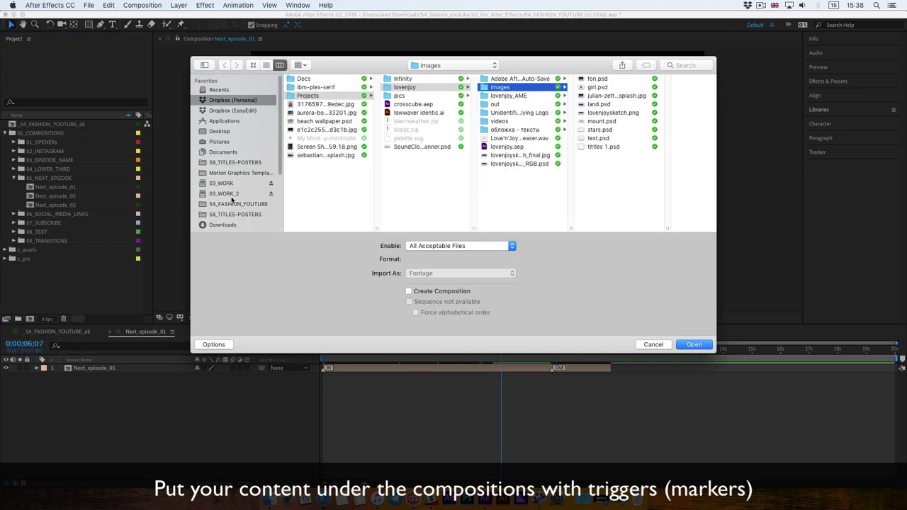
left_click(220, 225)
left_click(323, 115)
left_click(323, 122, "shift")
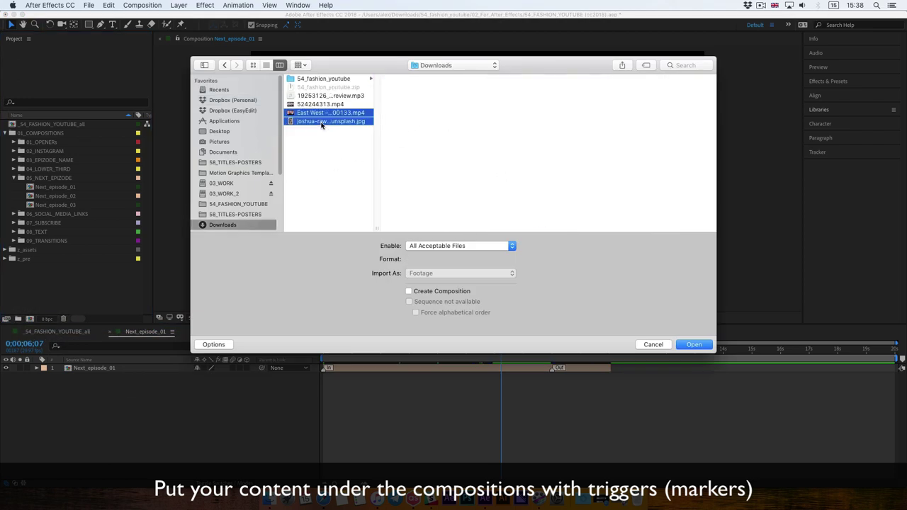
left_click(315, 104, "shift")
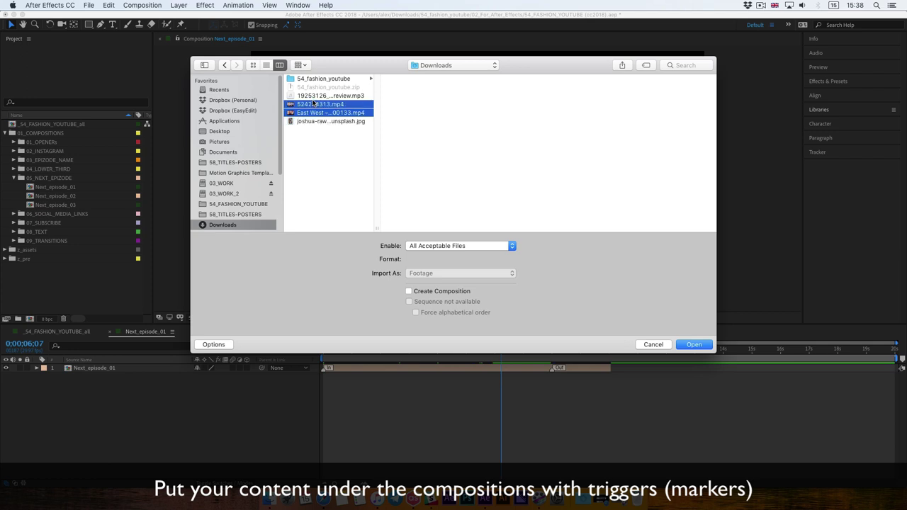
left_click(694, 345)
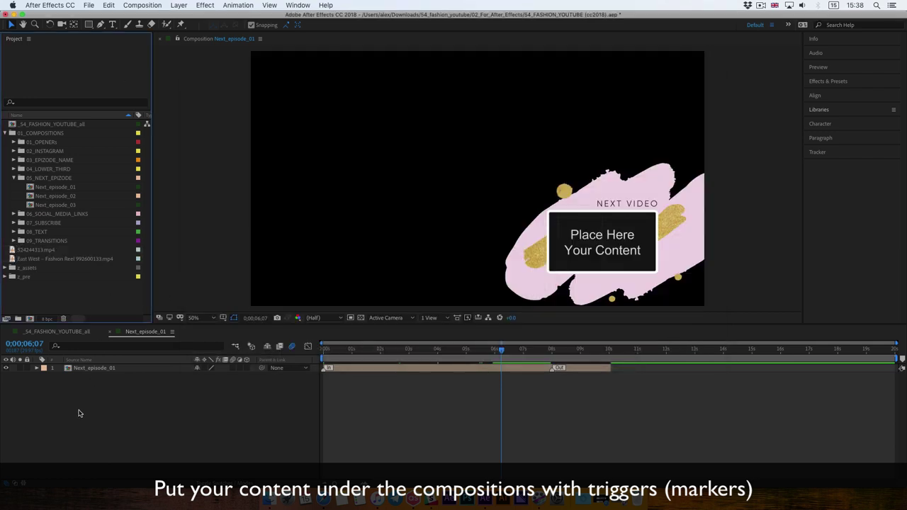
Place 524244313.mp4 beneath the Next_episode_01 layer and slide it earlier in time.
left_click(37, 252)
left_click_drag(41, 253, 108, 388)
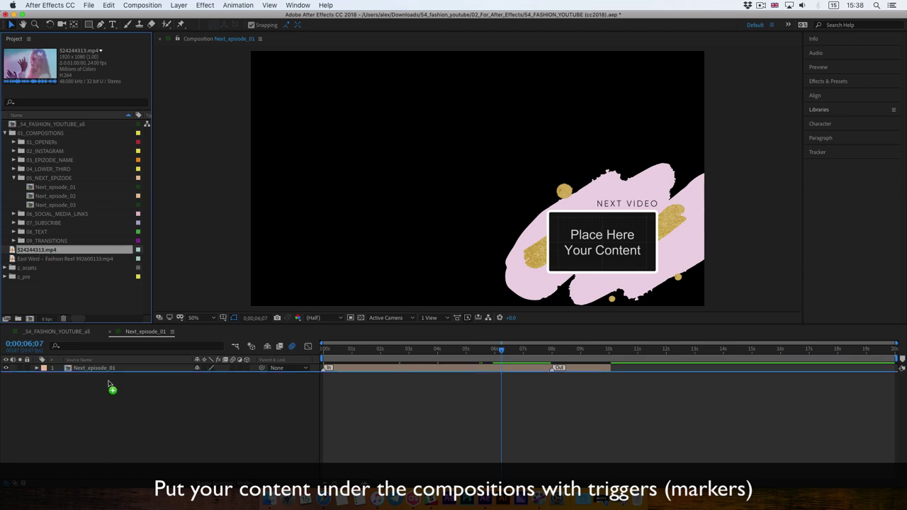
left_click_drag(525, 380, 388, 381)
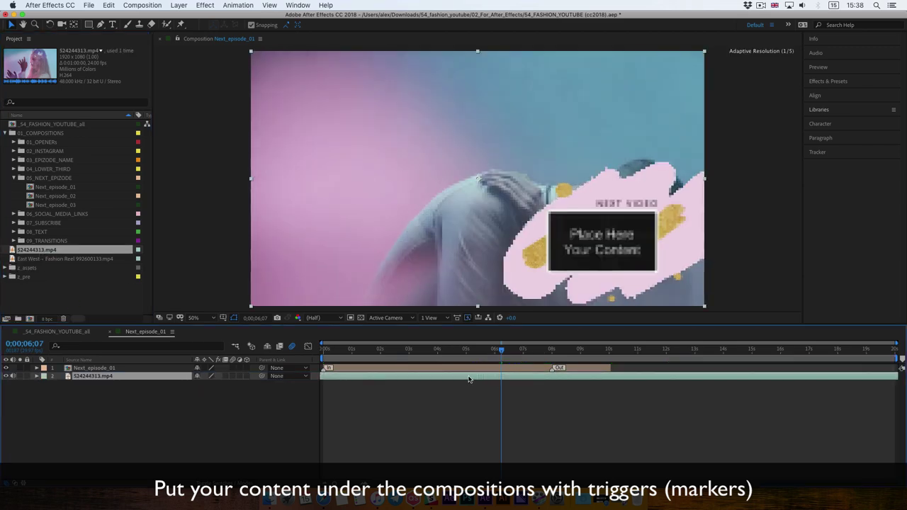
Trim the end of the Next_episode_01 overlay layer and check its timing against the footage.
left_click(371, 370)
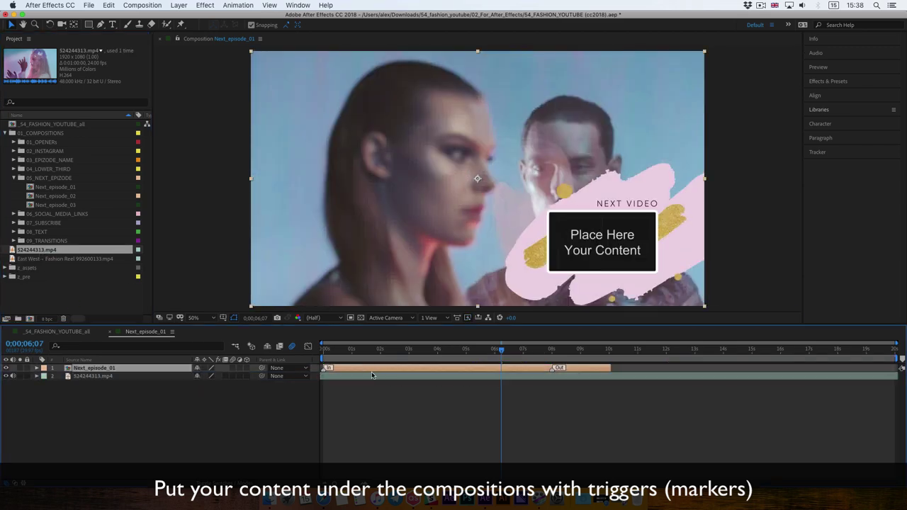
mouse_move(469, 350)
left_mouse_down()
mouse_move(378, 350)
mouse_move(407, 368)
mouse_move(407, 352)
mouse_move(536, 351)
left_mouse_up()
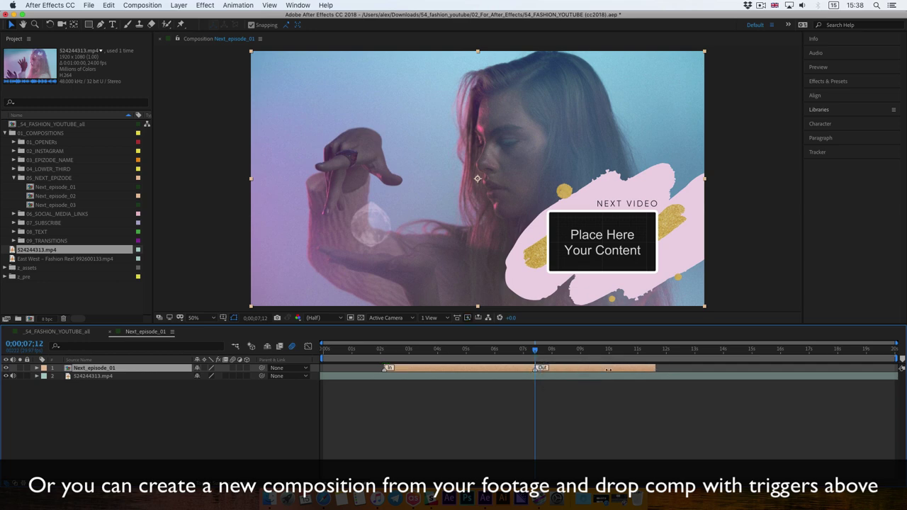
left_click_drag(608, 369, 583, 370)
mouse_move(536, 351)
left_mouse_down()
mouse_move(613, 368)
mouse_move(577, 352)
mouse_move(484, 355)
left_mouse_up()
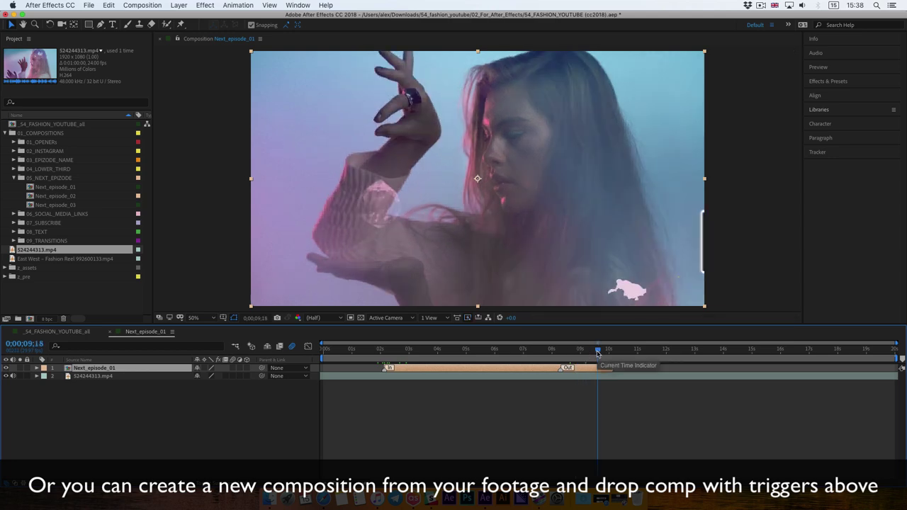
Replace the Next_episode_1 placeholder with the East West fashion reel, scaled down proportionally.
double_click(472, 369)
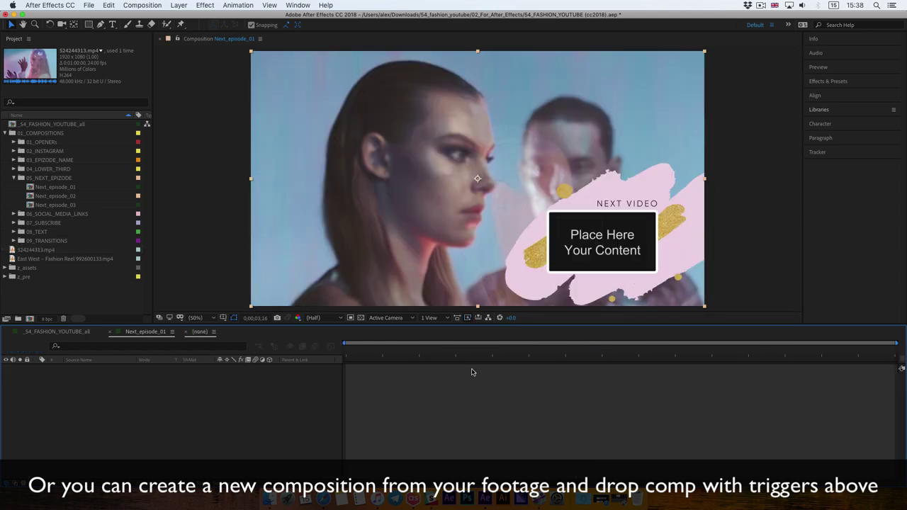
left_click(488, 377)
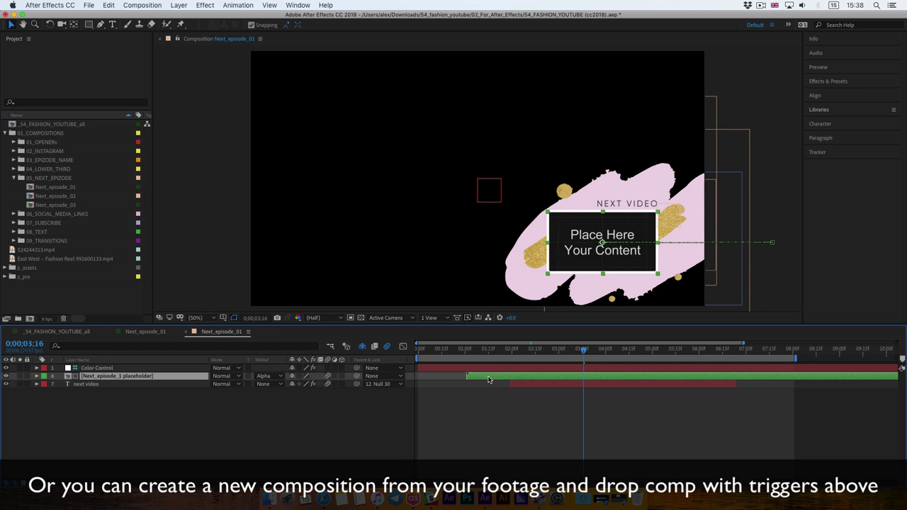
double_click(487, 377)
left_click_drag(48, 258, 82, 367)
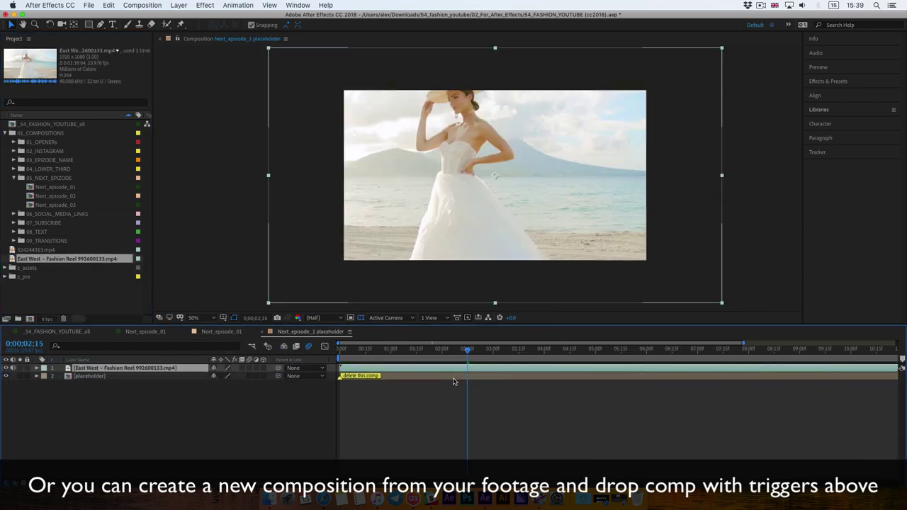
left_click(453, 376)
key("Delete")
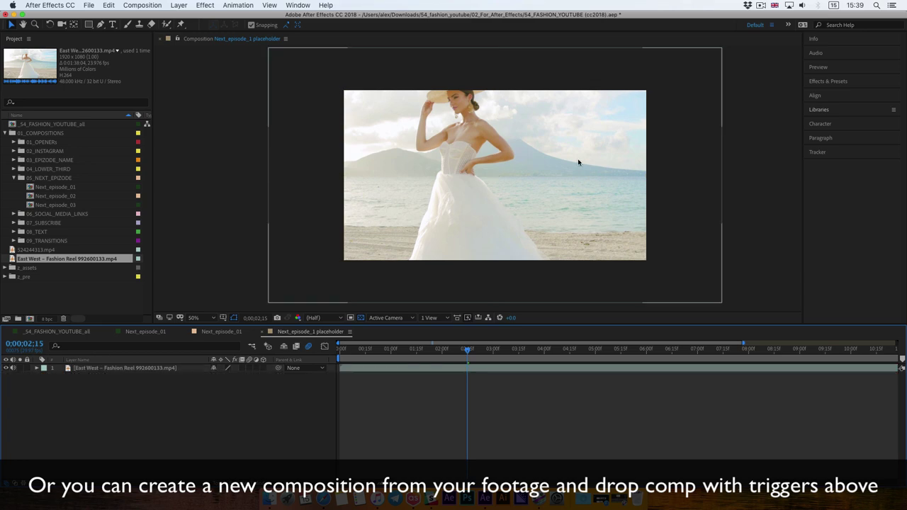
left_click(580, 163)
left_click_drag(723, 51, 682, 88)
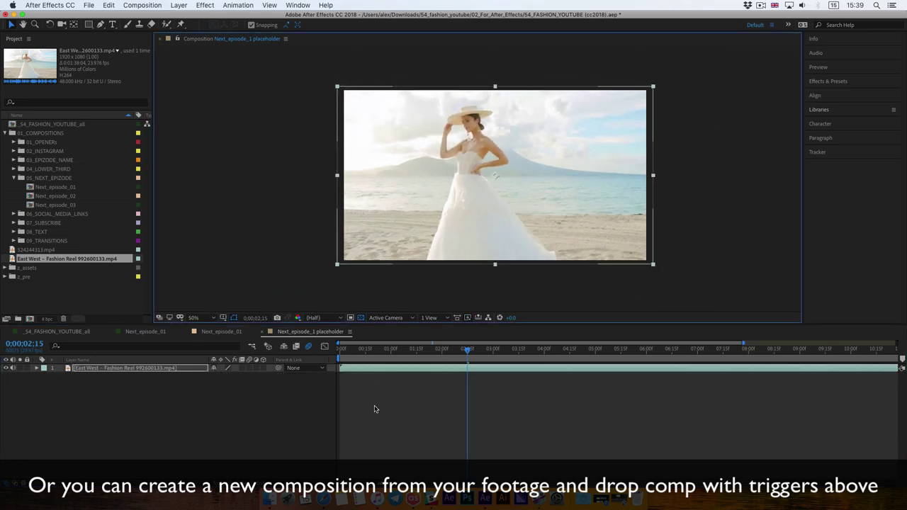
Return via the Mini-Flowchart to the footage composition and preview it from 01:26.
key("Tab")
left_click(310, 409)
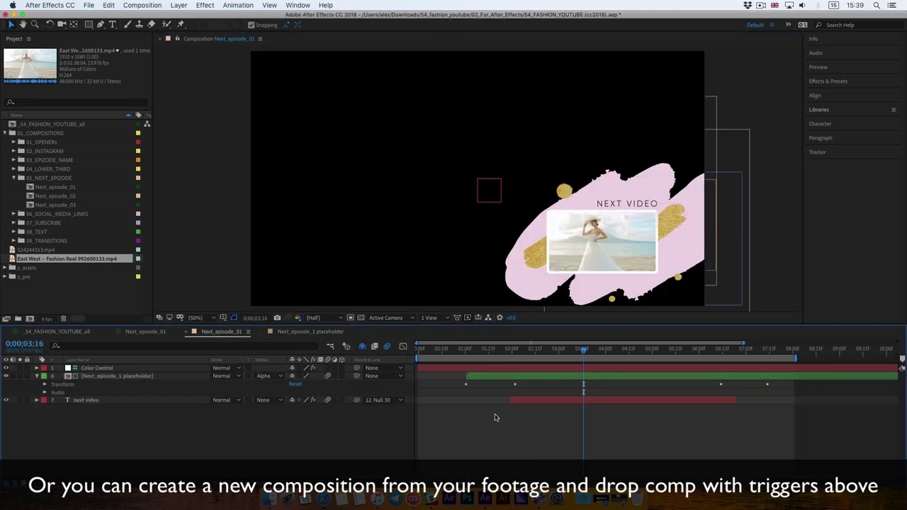
key("Tab")
left_click(437, 420)
left_click(376, 350)
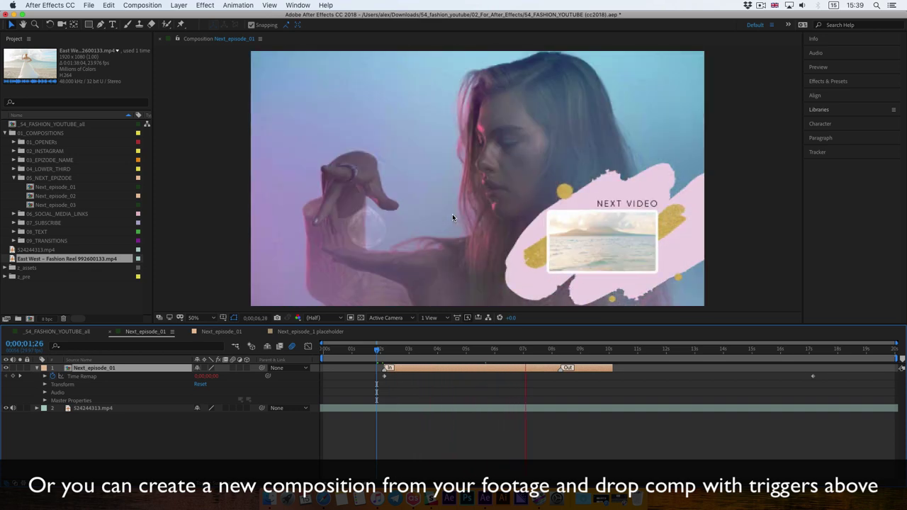
key("space")
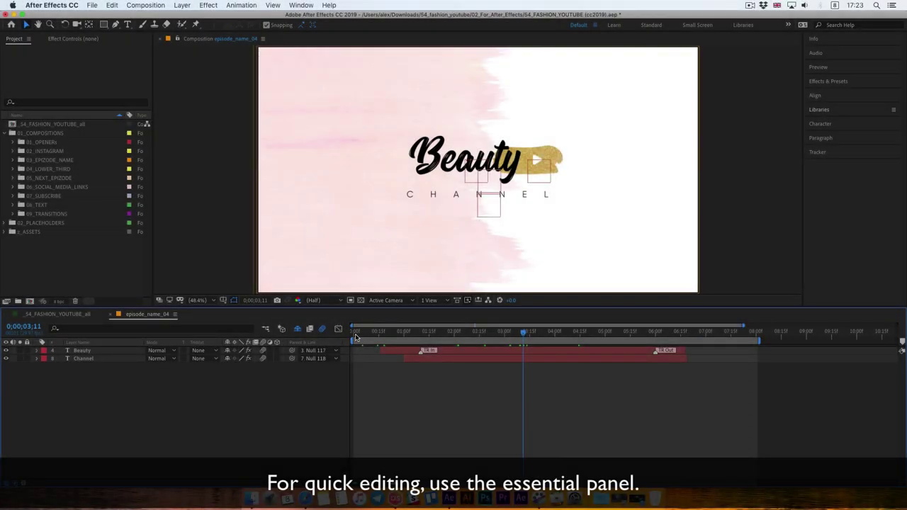
Scrub through the episode_name_04 Beauty CHANNEL title and open its composition context menu.
mouse_move(356, 337)
left_mouse_down()
mouse_move(439, 343)
mouse_move(454, 333)
left_mouse_up()
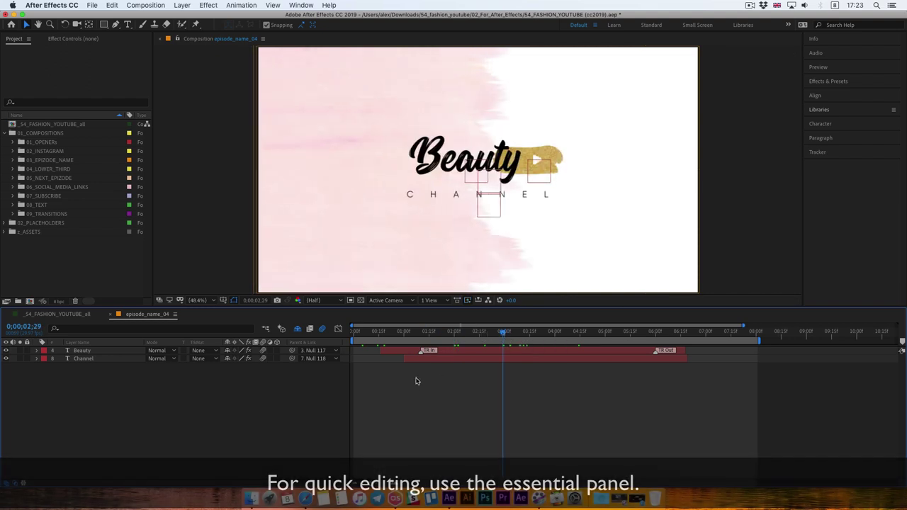
right_click(401, 404)
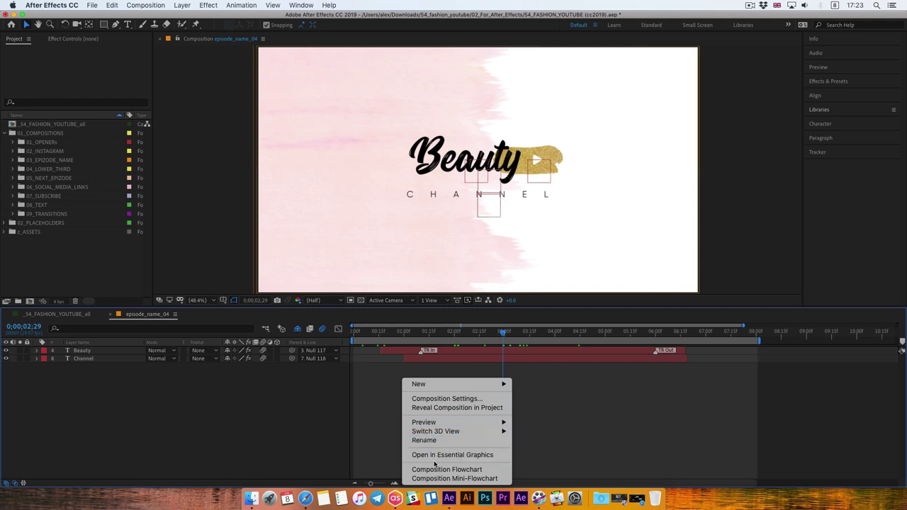
Open the title in Essential Graphics and set the Beauty text to Palitoon, size 193.
left_click(493, 457)
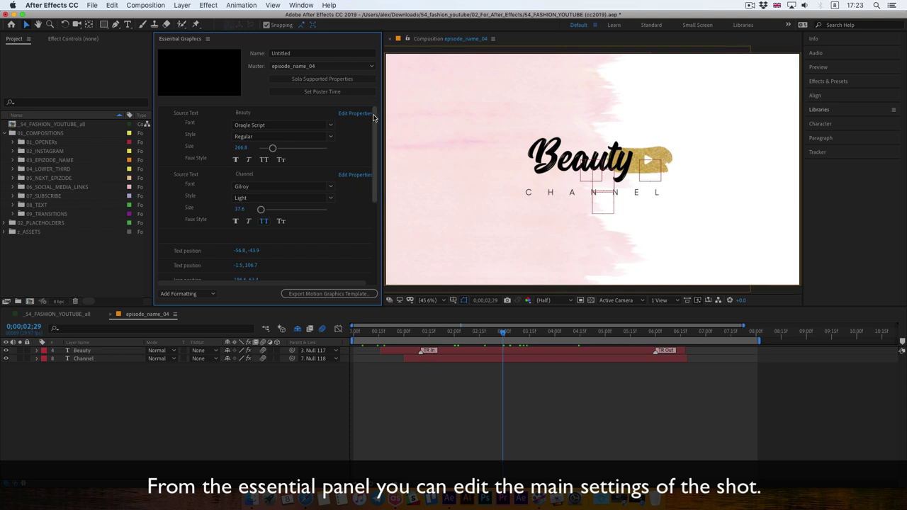
mouse_move(375, 114)
left_mouse_down()
mouse_move(376, 193)
mouse_move(379, 111)
left_mouse_up()
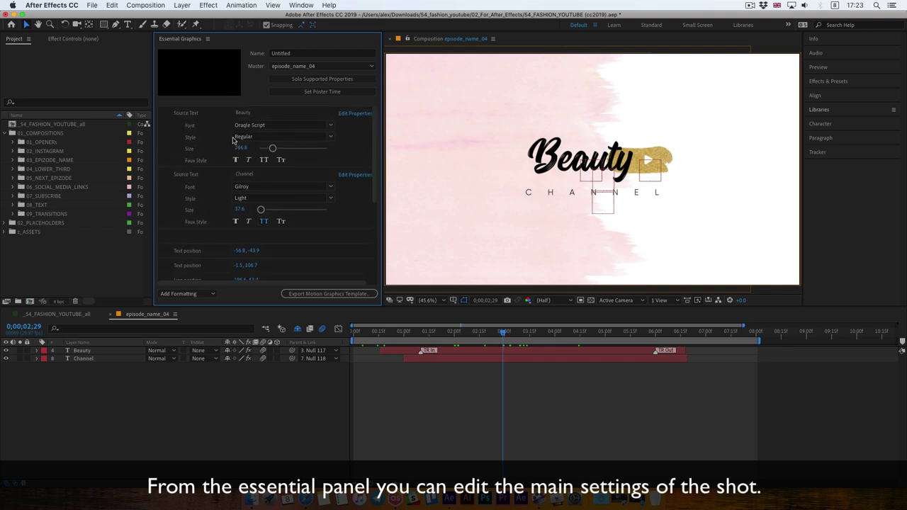
left_click(331, 125)
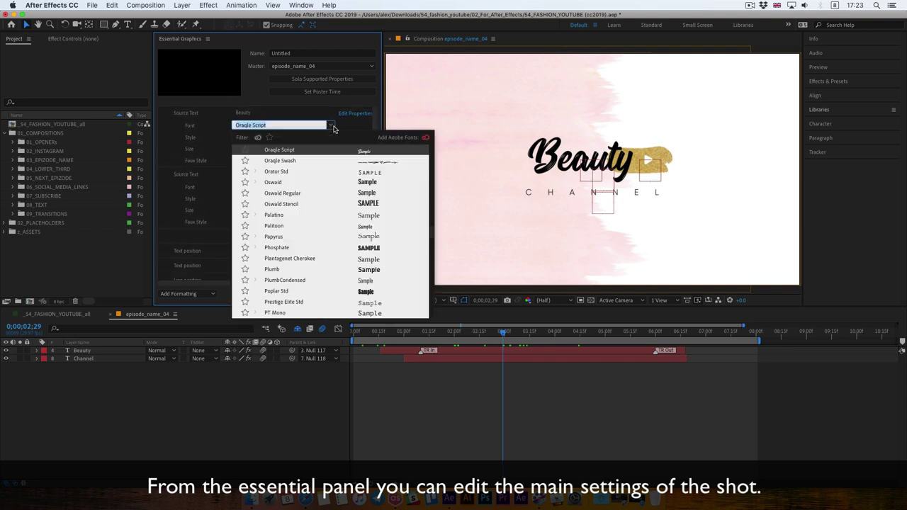
left_click(275, 226)
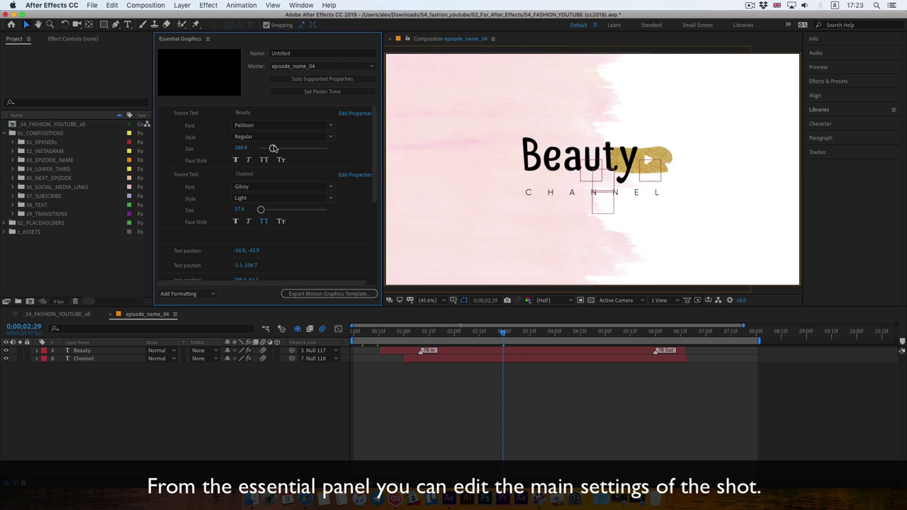
left_click_drag(273, 150, 269, 148)
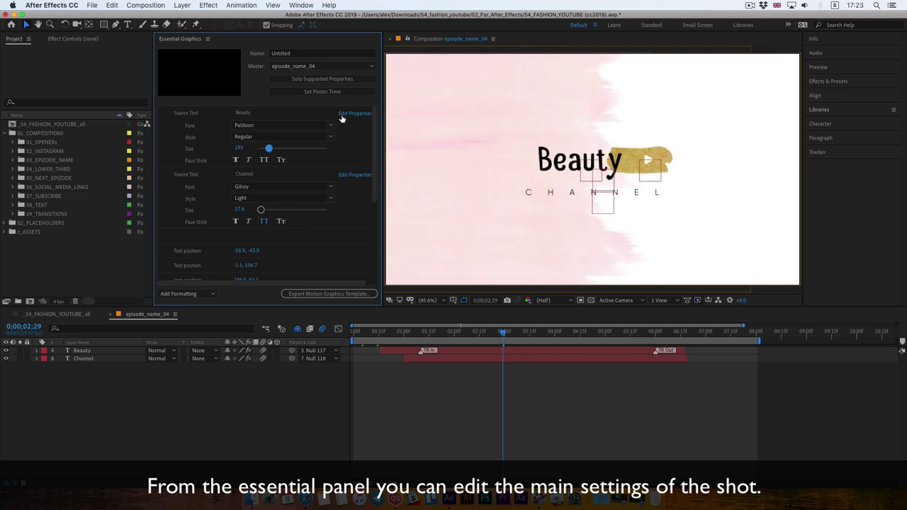
scroll(242, 226, "down", 5)
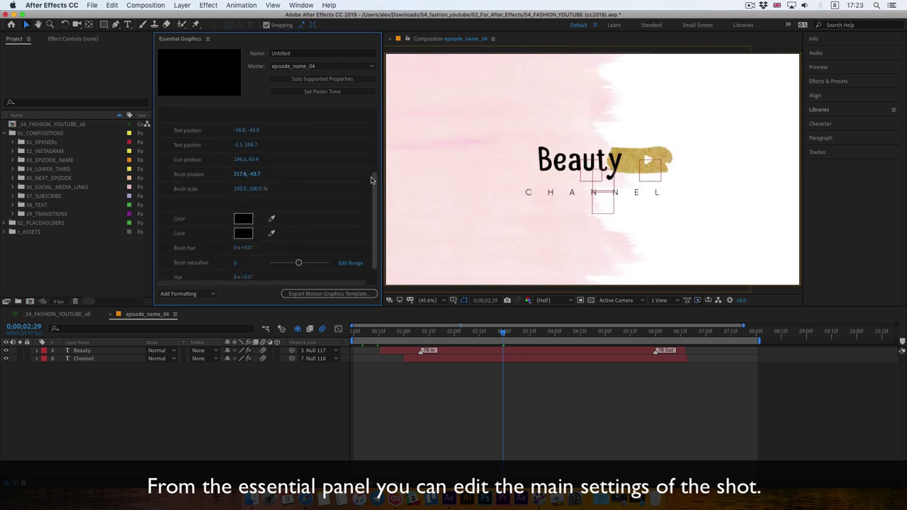
Change the first Color swatch so the Beauty text is deep purple.
left_click(244, 222)
left_click_drag(473, 305, 474, 208)
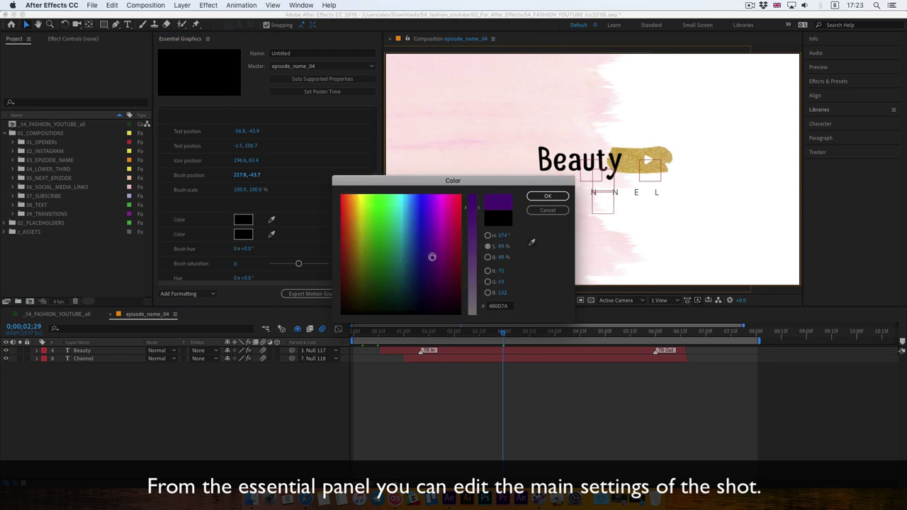
left_click(550, 197)
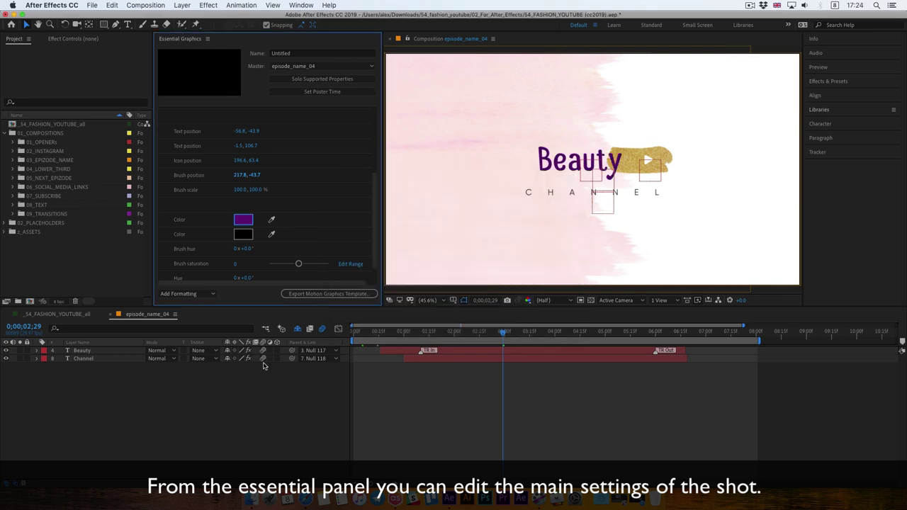
left_click_drag(375, 184, 372, 198)
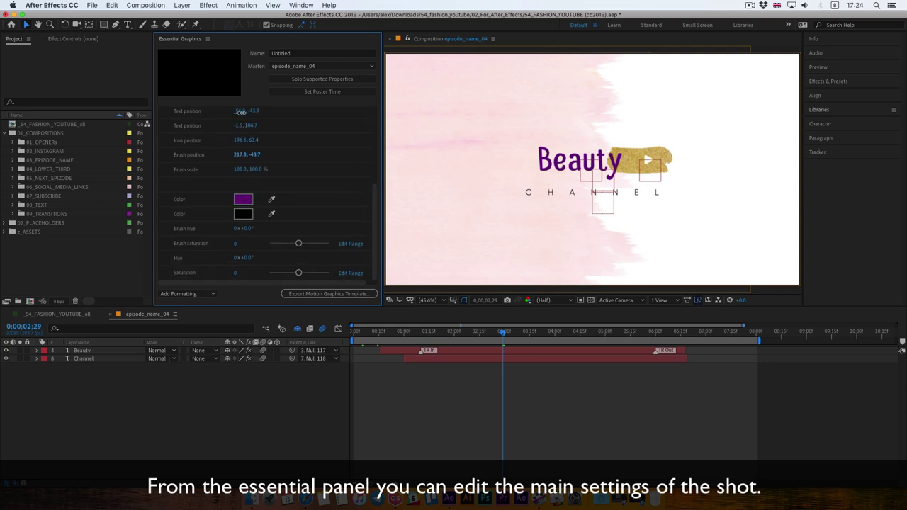
Move the Beauty text to position -109.0, -76.0.
left_click_drag(241, 112, 187, 122)
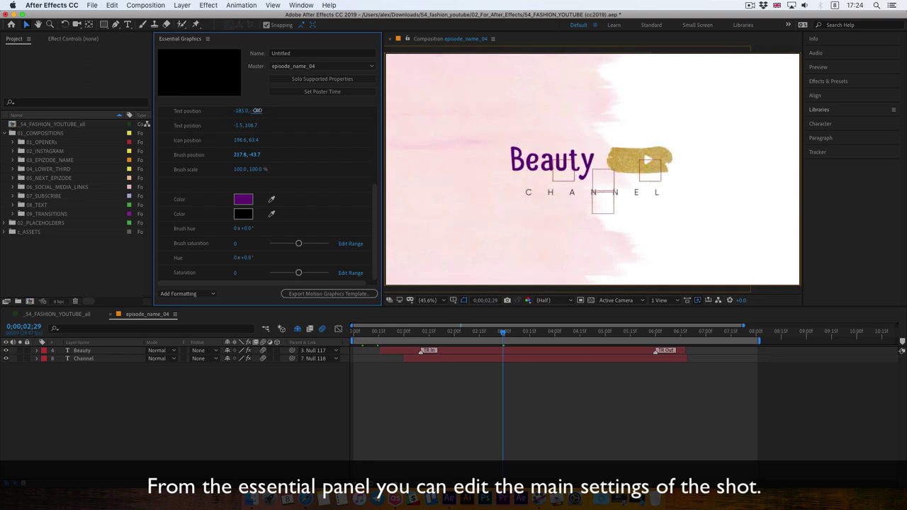
left_click_drag(256, 110, 243, 112)
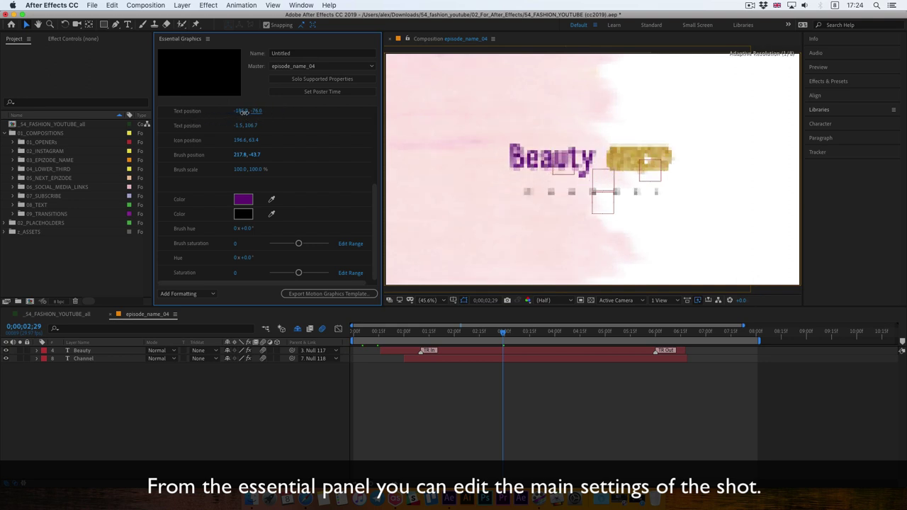
left_click_drag(243, 111, 245, 184)
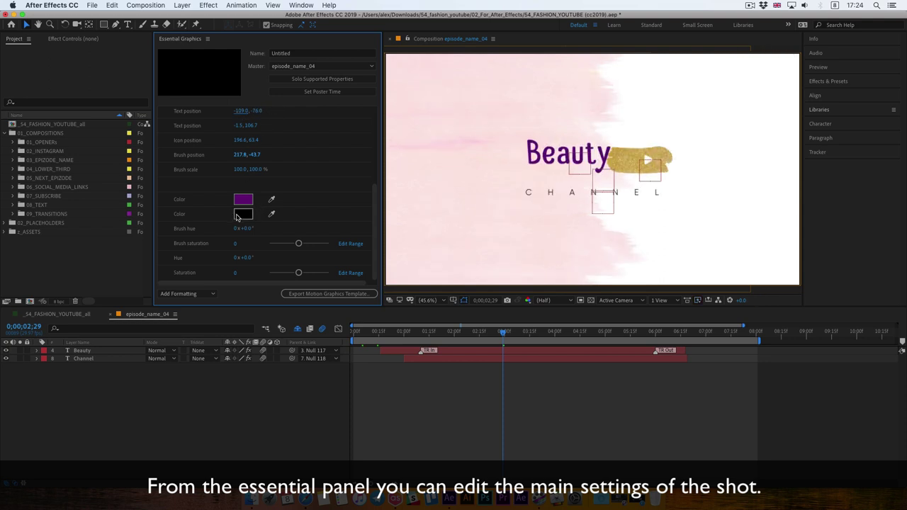
scroll(238, 216, "up", 3)
scroll(238, 216, "up", 3)
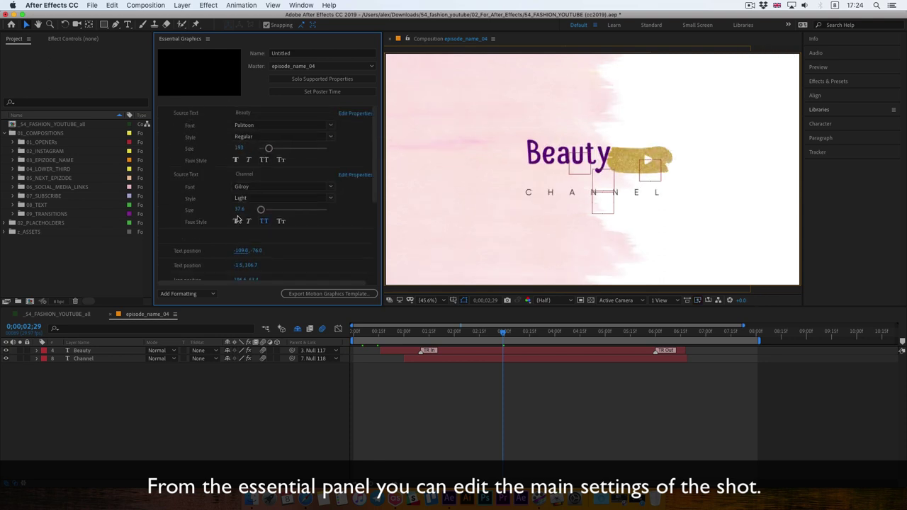
Set the Channel text font to Helvetica.
left_click(330, 186)
left_click(276, 266)
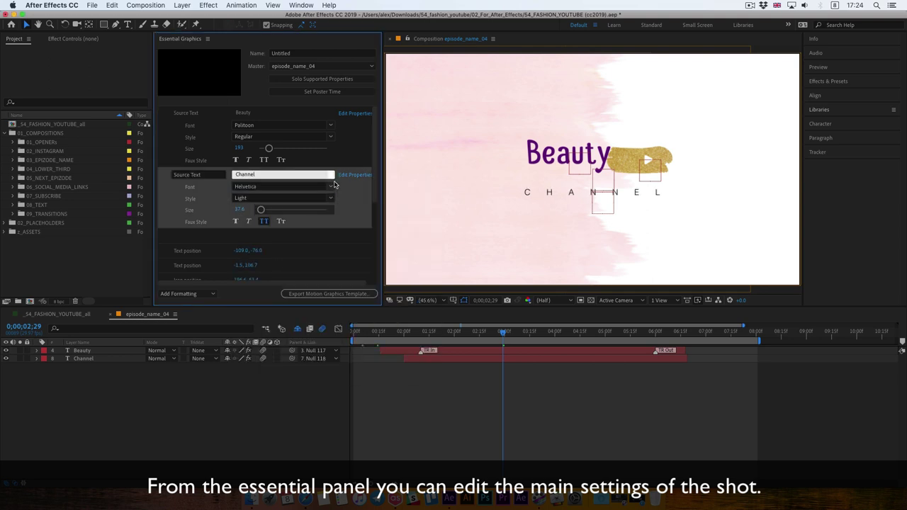
scroll(373, 173, "down", 5)
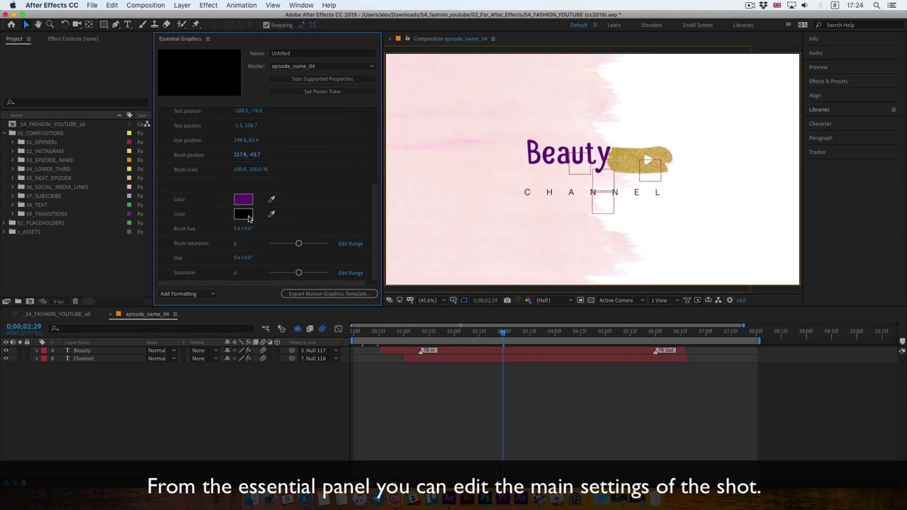
Make the second colour dark red, then shift the brush hue and lower the saturation.
left_click(248, 215)
left_click_drag(472, 315, 472, 195)
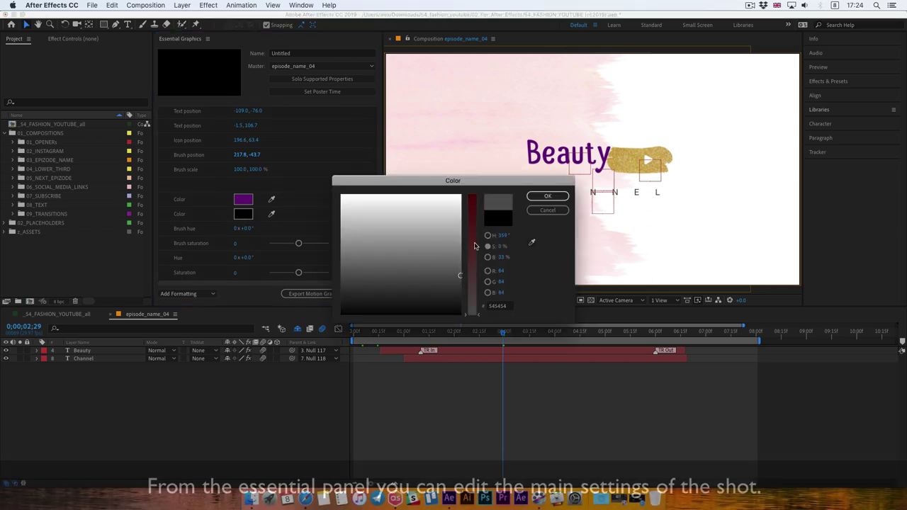
left_click(549, 197)
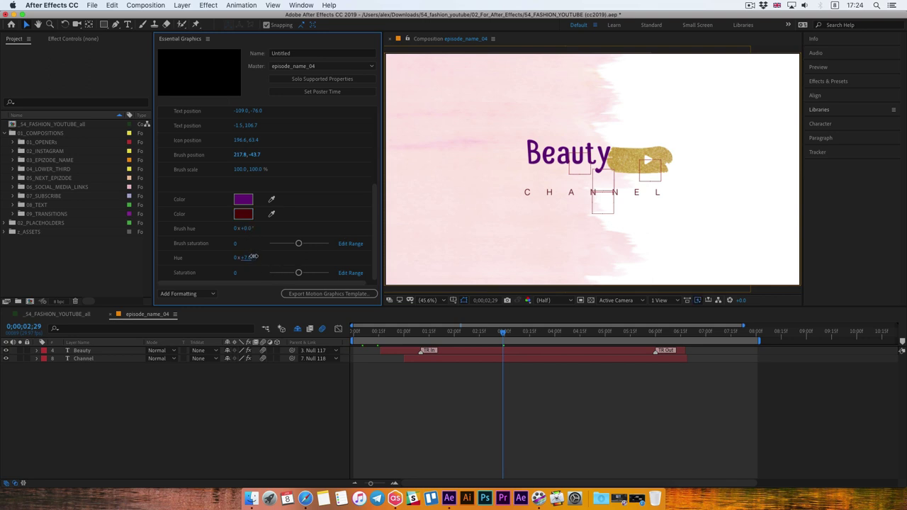
mouse_move(252, 257)
left_mouse_down()
mouse_move(274, 256)
mouse_move(188, 257)
left_mouse_up()
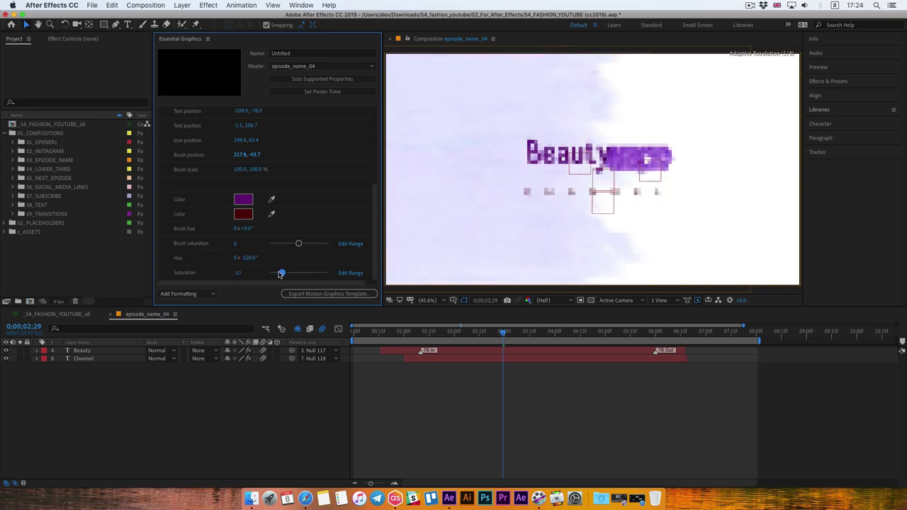
left_click_drag(297, 275, 274, 274)
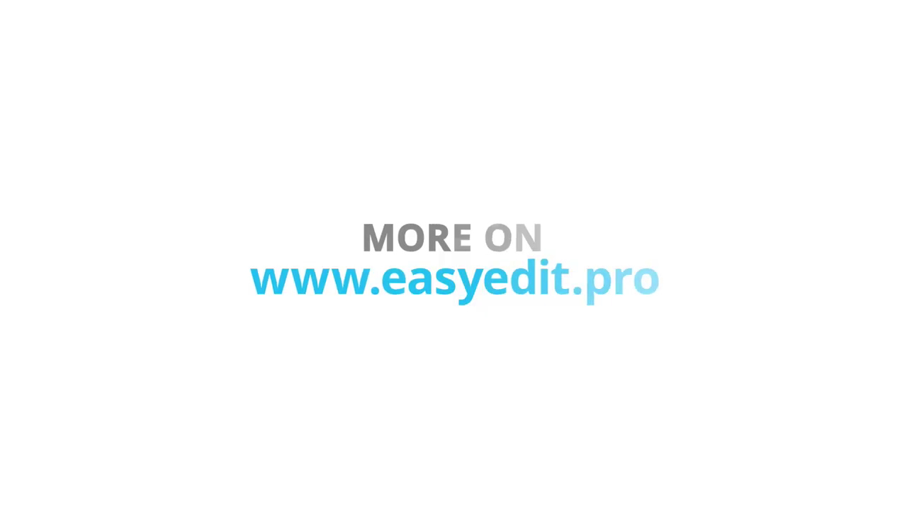